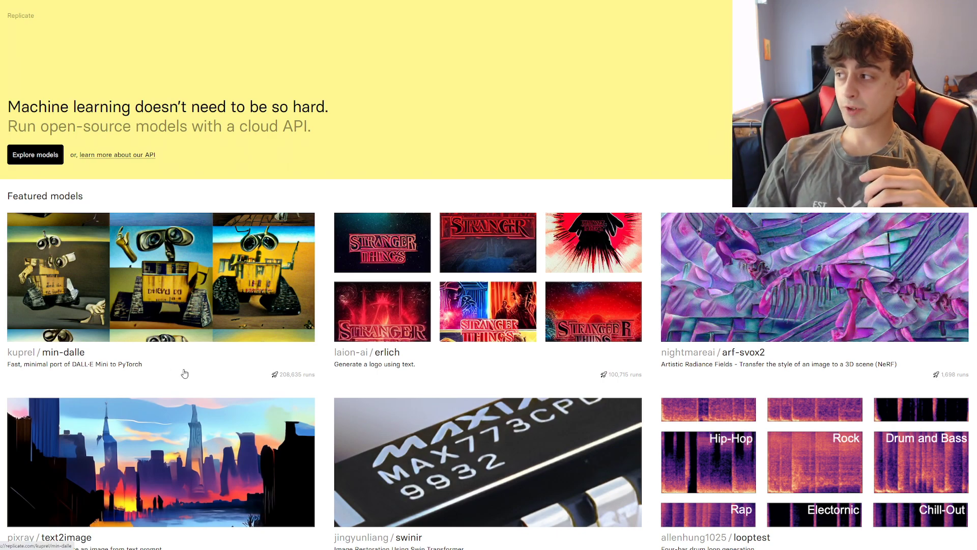
Open the kuprel/min-dalle model page and scroll through its mannequin-on-a-street sample grid
left_click(96, 359)
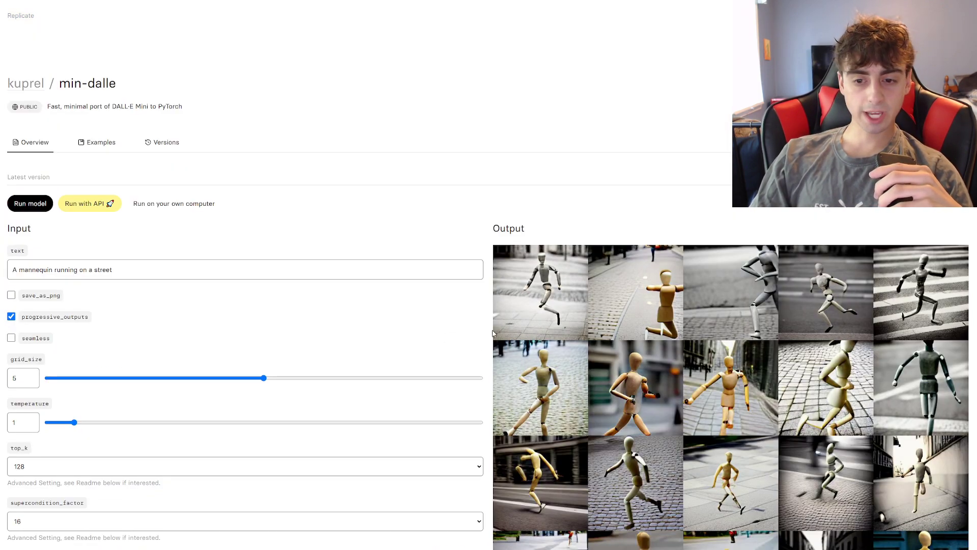
scroll(493, 336, "down", 5)
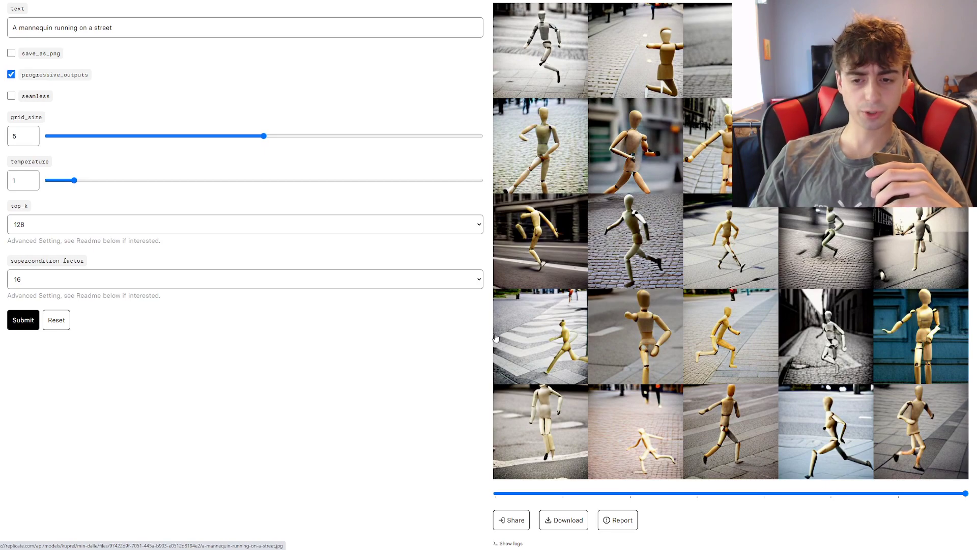
scroll(494, 335, "up", 1)
scroll(496, 338, "up", 1)
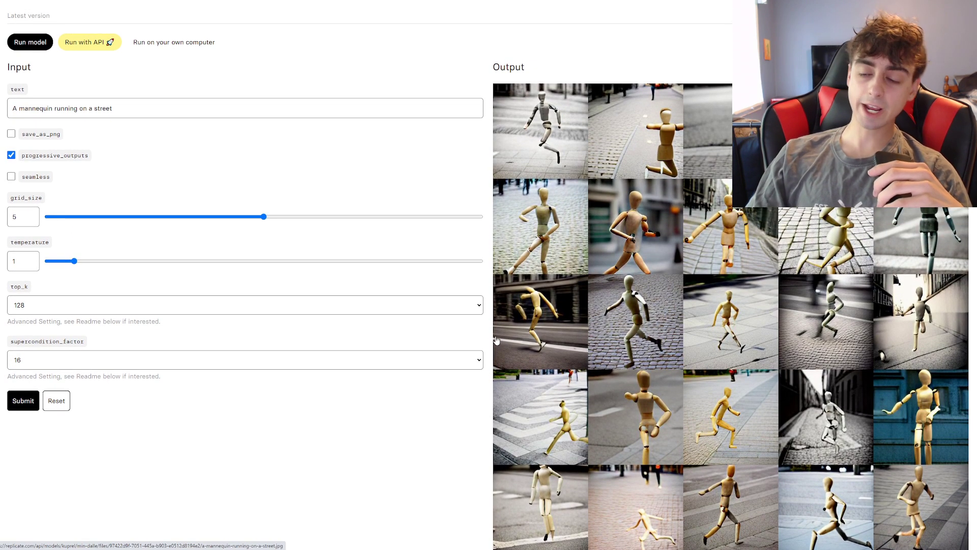
scroll(497, 338, "down", 3)
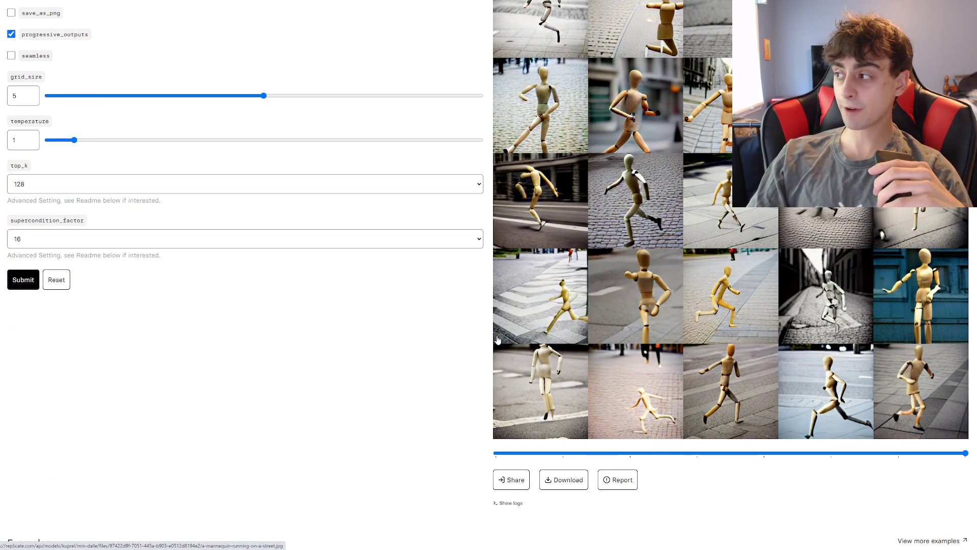
scroll(878, 442, "up", 1)
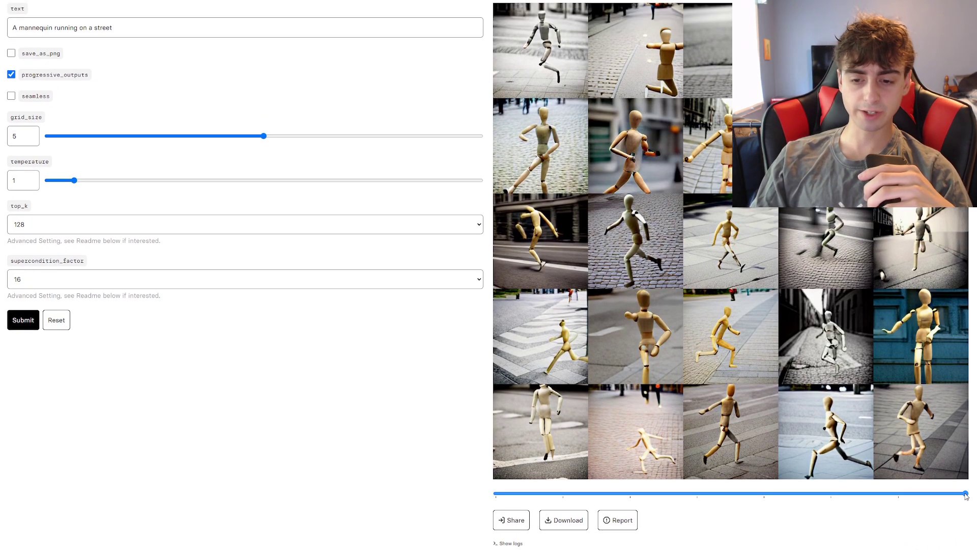
Drag the progress slider to an earlier stage of the 5×5 mannequin grid
mouse_move(942, 502)
left_mouse_down()
mouse_move(782, 482)
mouse_move(505, 482)
mouse_move(953, 495)
left_mouse_up()
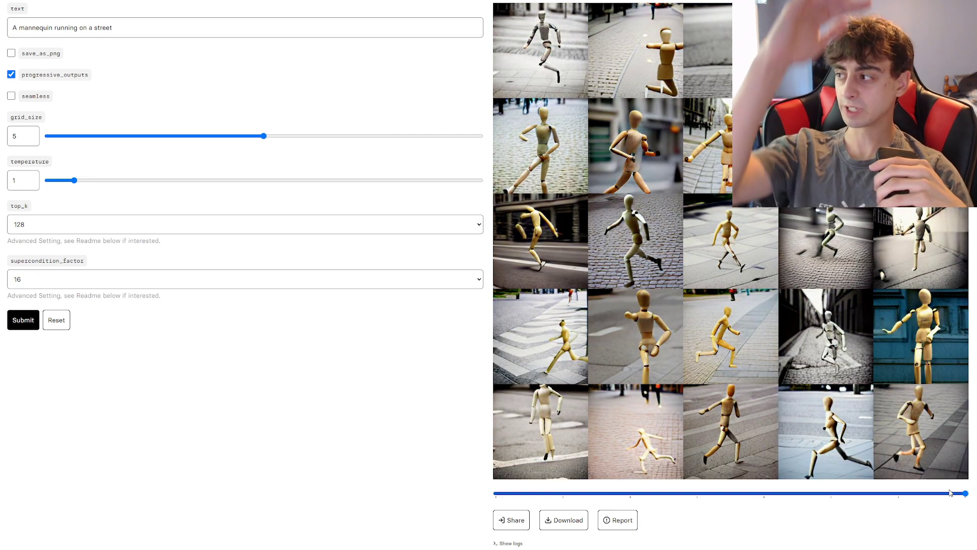
scroll(890, 424, "up", 3)
scroll(890, 424, "up", 2)
scroll(430, 366, "down", 2)
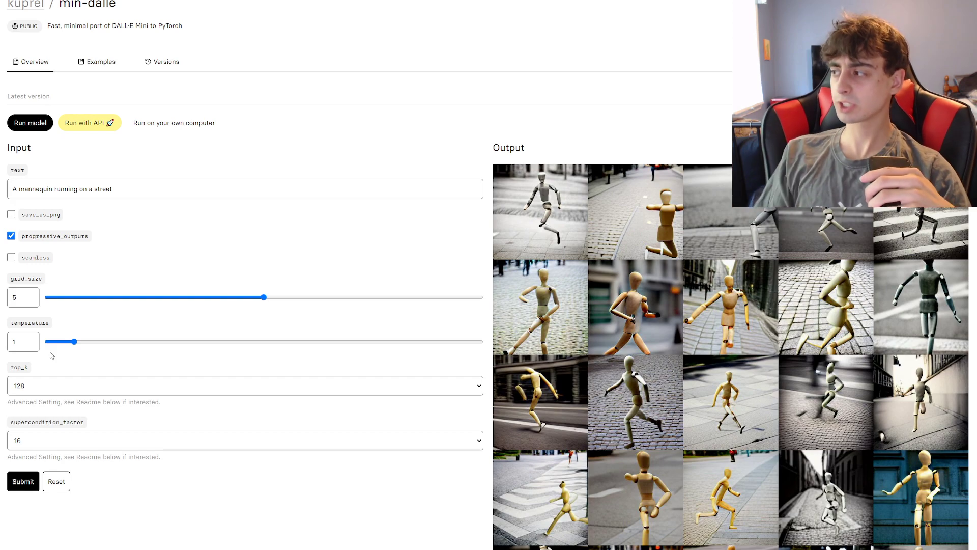
Keep top_k at 128 and raise grid_size from 5 to 9
left_click(57, 388)
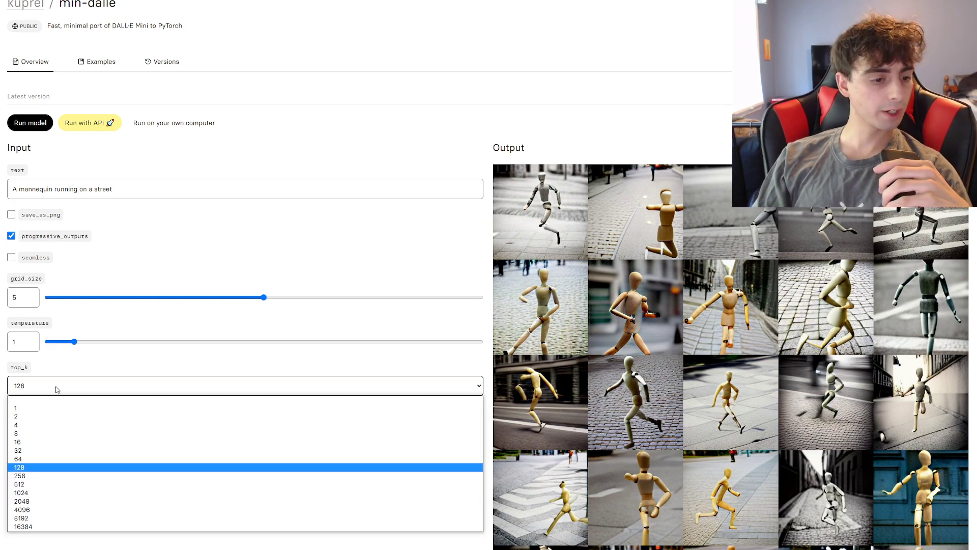
left_click(57, 388)
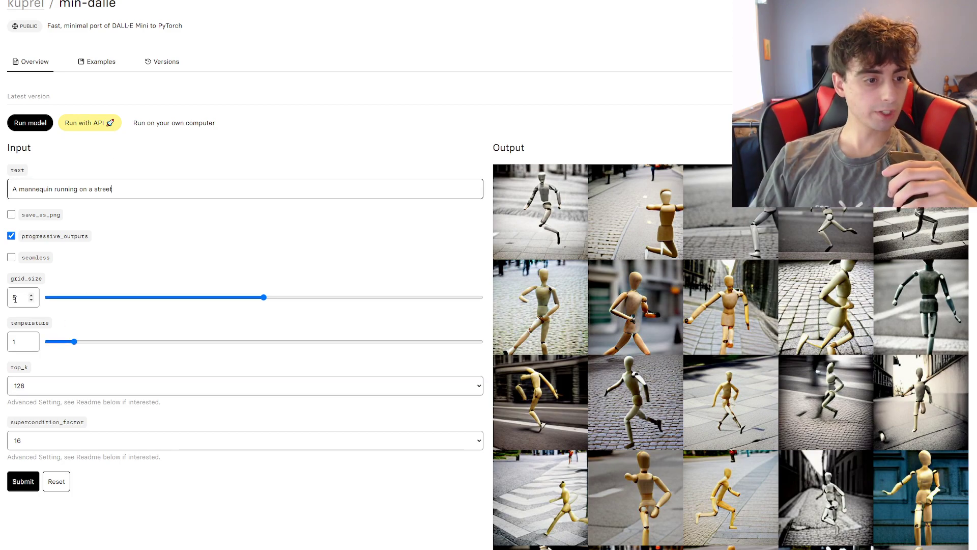
left_click_drag(266, 298, 480, 298)
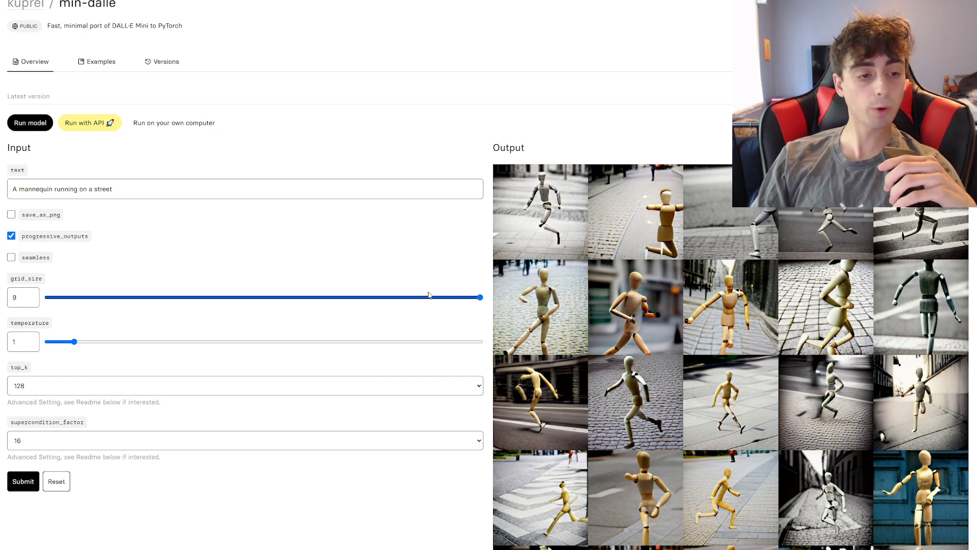
Replace the prompt with 'studio photo of a lemon wearing sunglasses' and submit it
left_click(96, 192)
key("ctrl+a")
type("studio photo of a lemon wearing sunglasses")
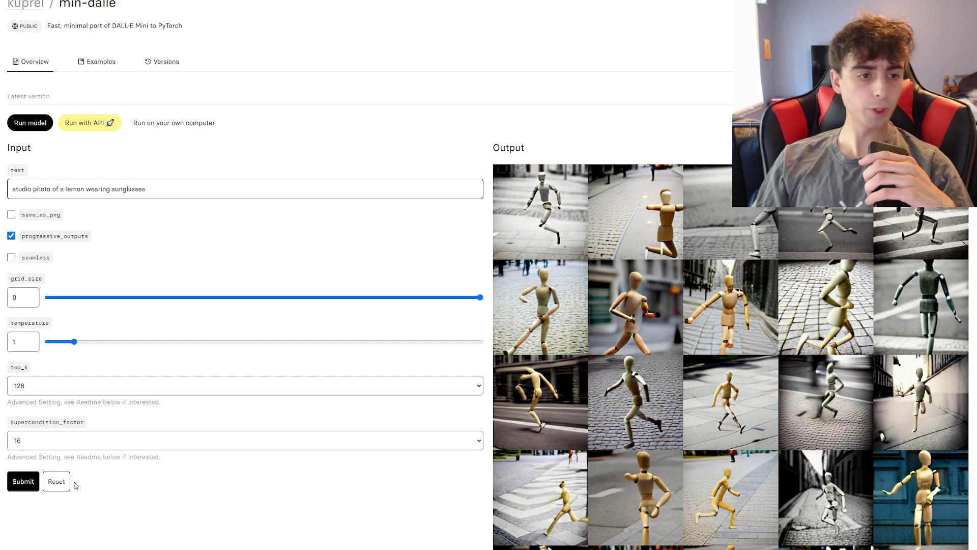
left_click(26, 488)
Wait for min-dalle to finish the 9×9 grid of lemons wearing sunglasses
scroll(496, 459, "up", 2)
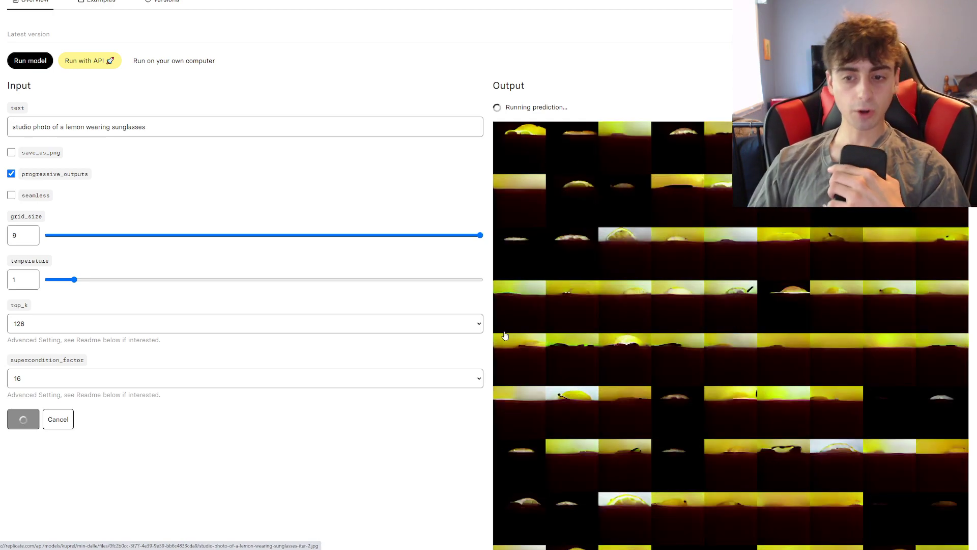
scroll(546, 397, "down", 1)
scroll(546, 397, "down", 2)
scroll(546, 356, "up", 1)
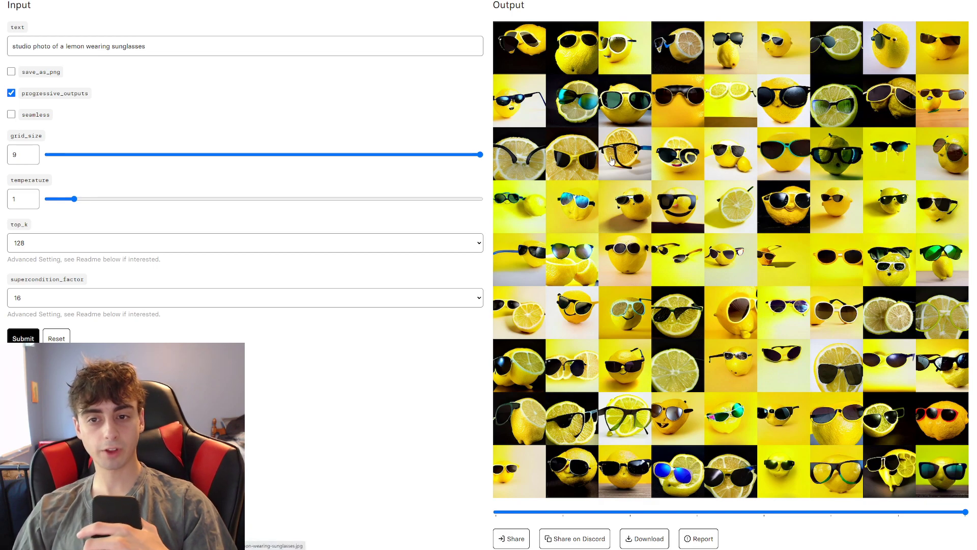
Scrub the progress slider back through earlier stages, then return to the final lemon images
scroll(666, 193, "up", 1)
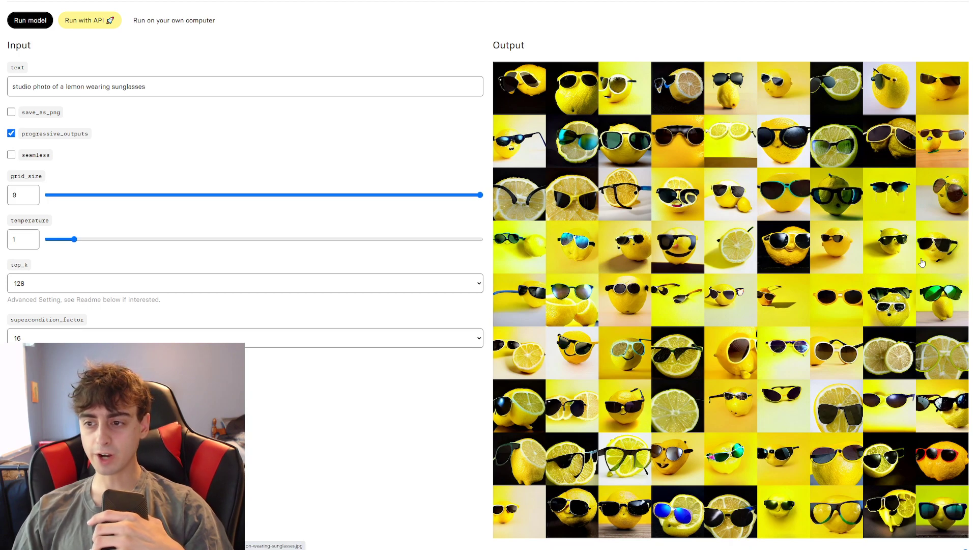
scroll(899, 254, "down", 3)
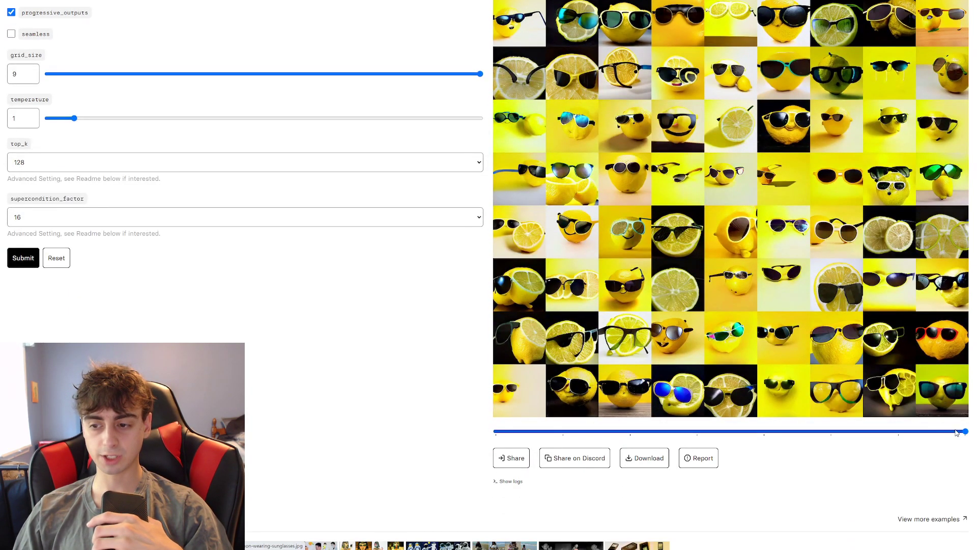
left_click(838, 433)
left_click_drag(839, 435, 698, 432)
key("End")
Download the finished lemon grid and return to the Replicate homepage
scroll(790, 437, "up", 2)
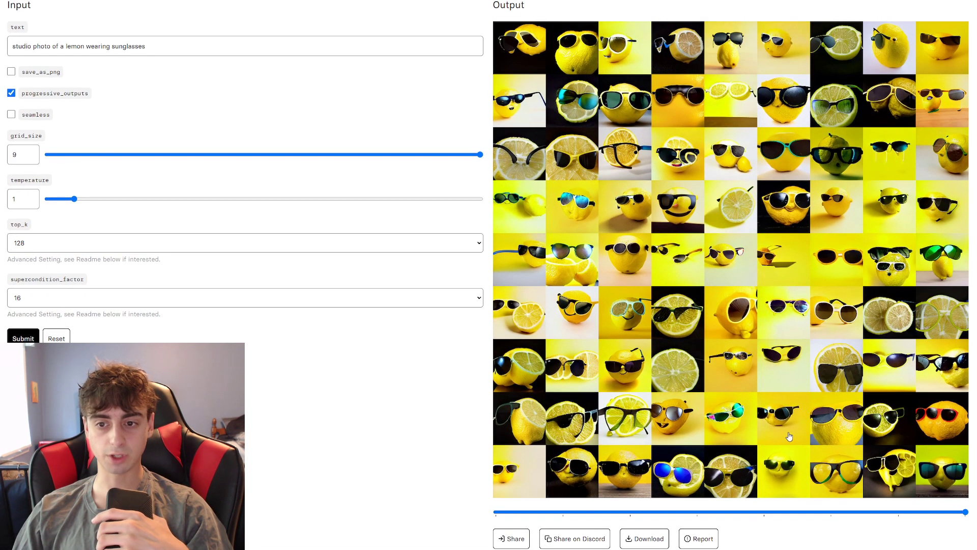
scroll(806, 395, "down", 2)
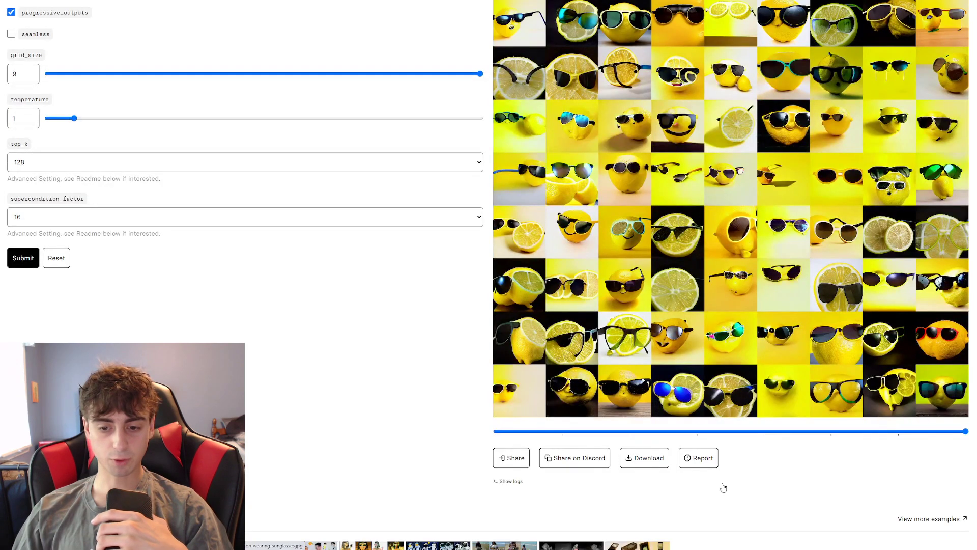
left_click(650, 465)
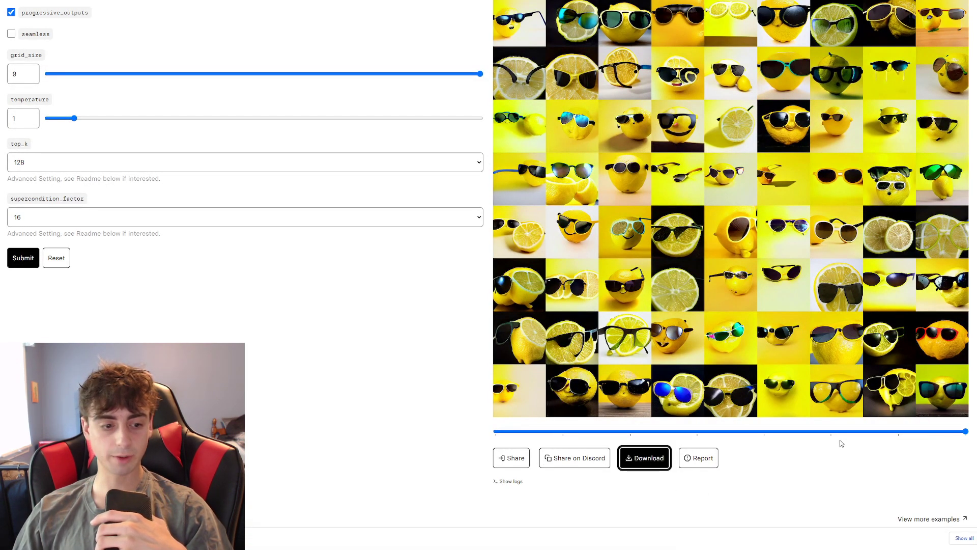
scroll(831, 446, "up", 3)
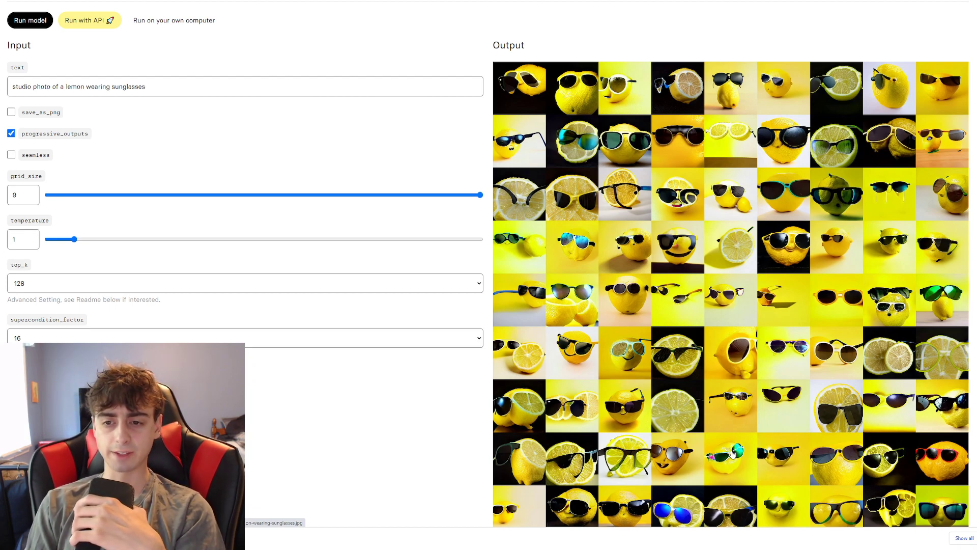
scroll(54, 34, "up", 4)
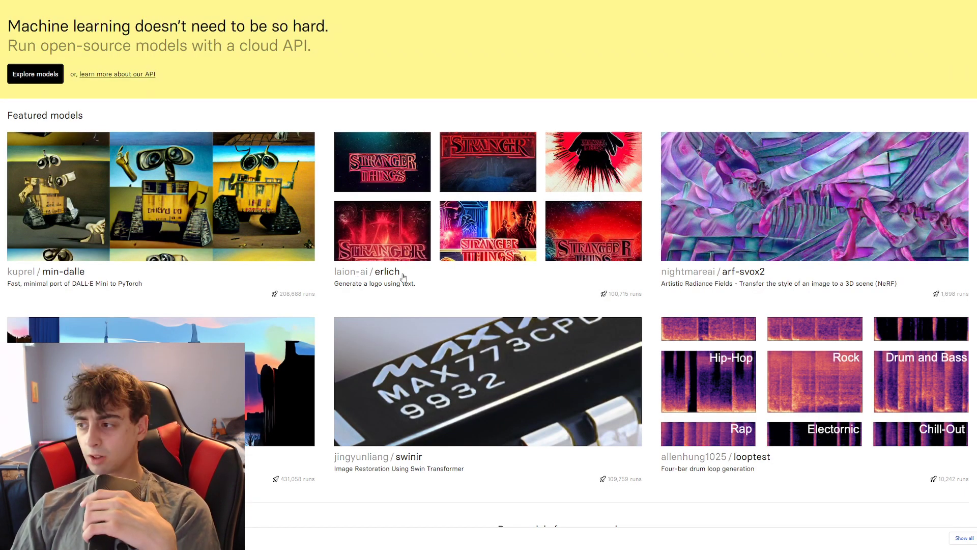
Open laion-ai/erlich, set the prompt to 'lemon logo' and submit it to generate logos
left_click(404, 277)
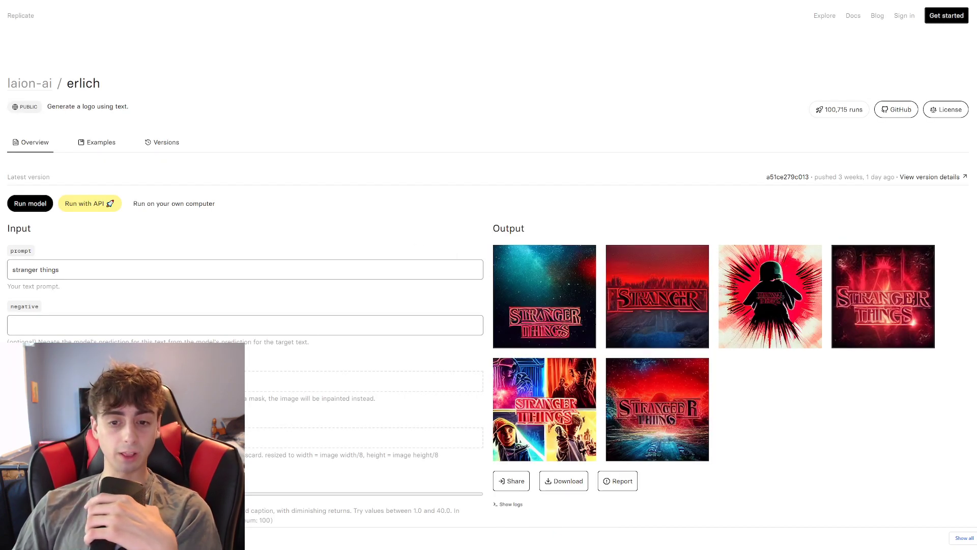
left_click(245, 269)
key("ctrl+a")
type("le")
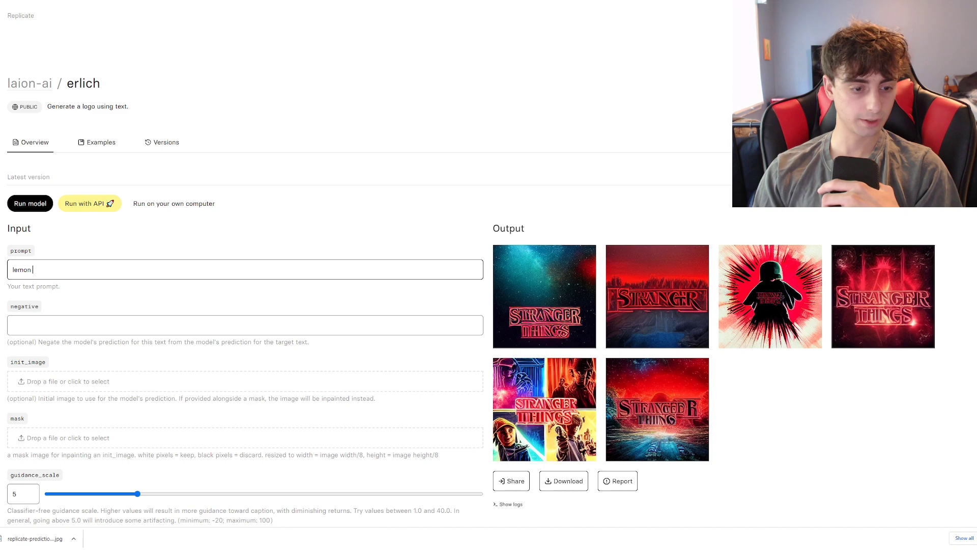
scroll(46, 458, "down", 10)
left_click(22, 506)
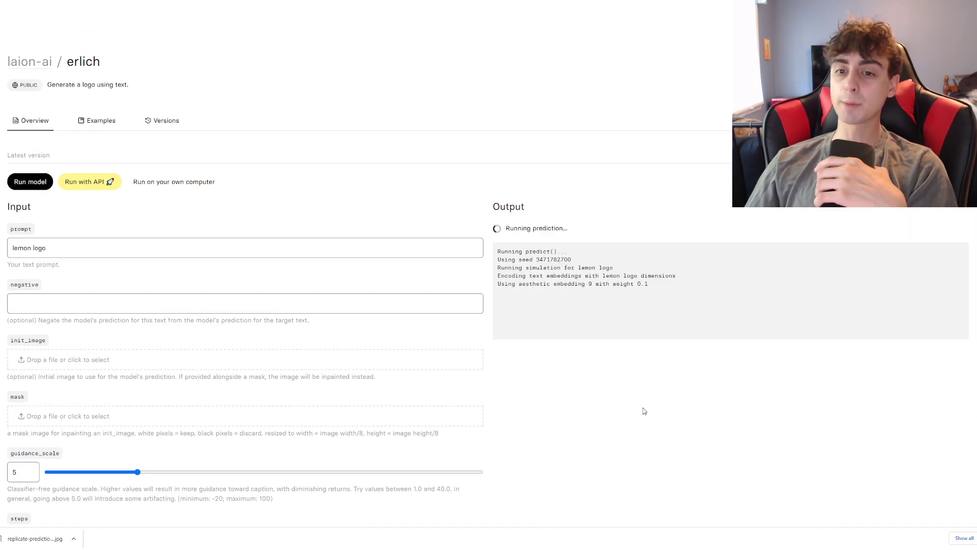
scroll(606, 402, "down", 2)
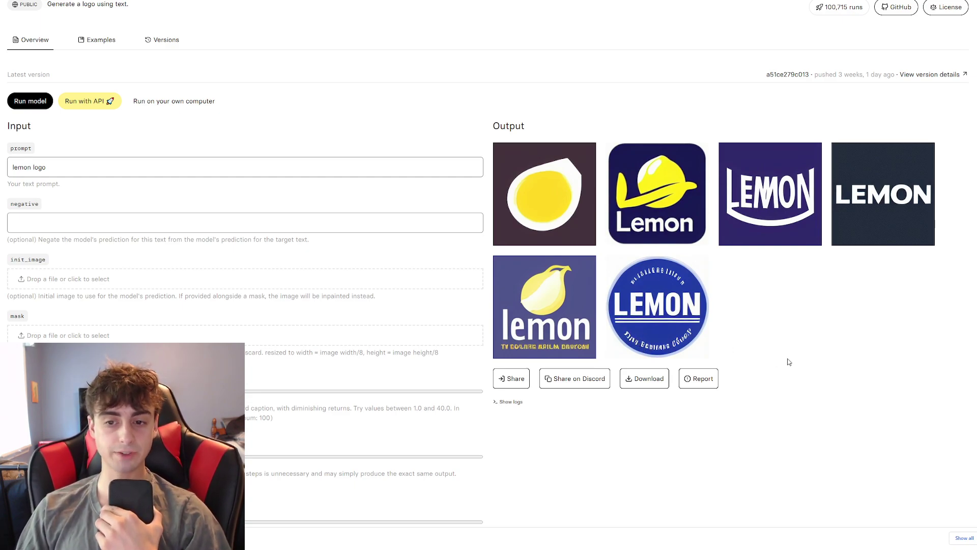
View the erlich examples and rewind the lion and Coca-Cola logos to their earliest step
scroll(789, 362, "down", 10)
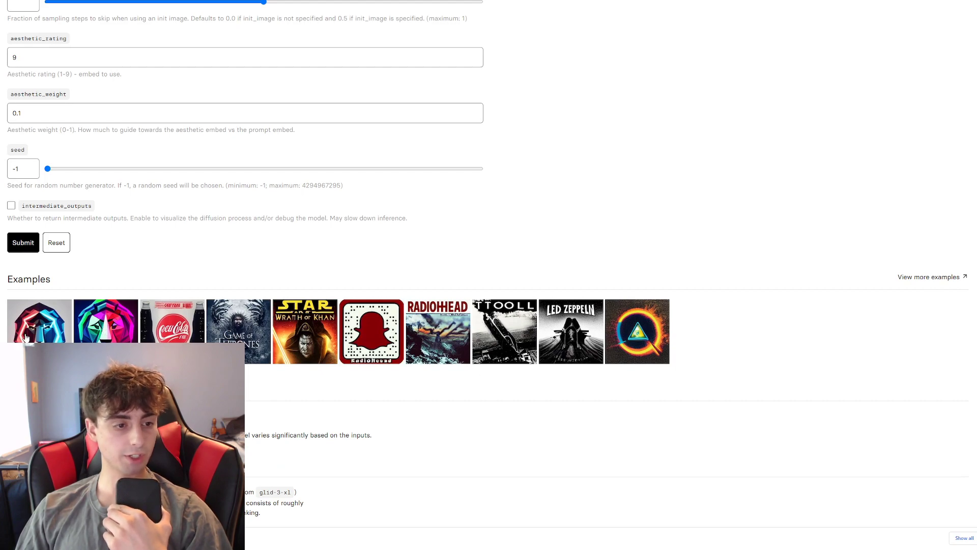
left_click(474, 347)
scroll(585, 355, "up", 2)
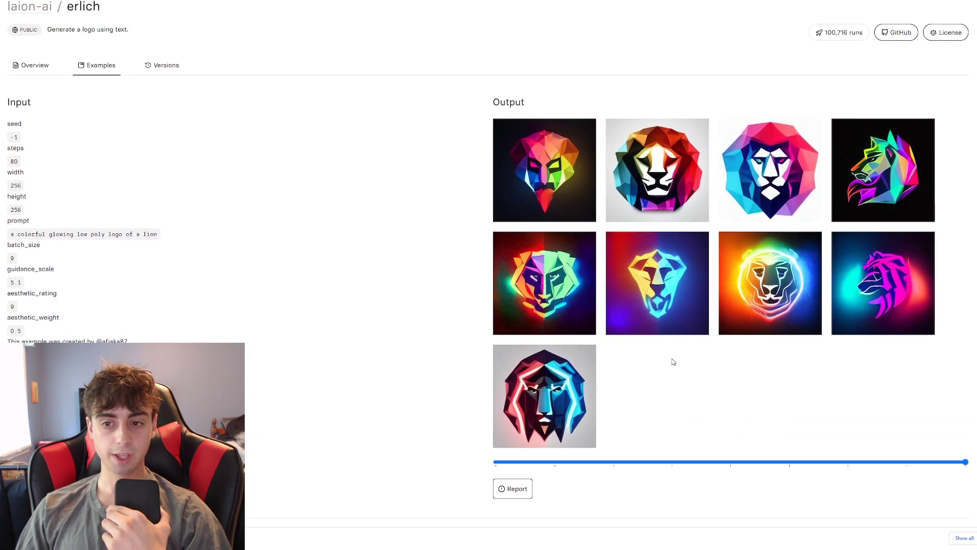
scroll(674, 362, "down", 1)
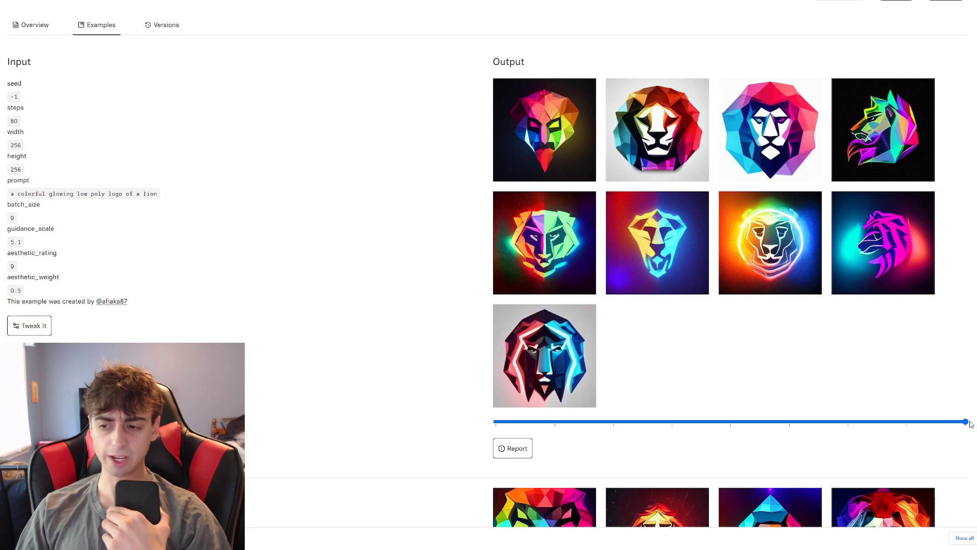
left_click_drag(906, 422, 955, 418)
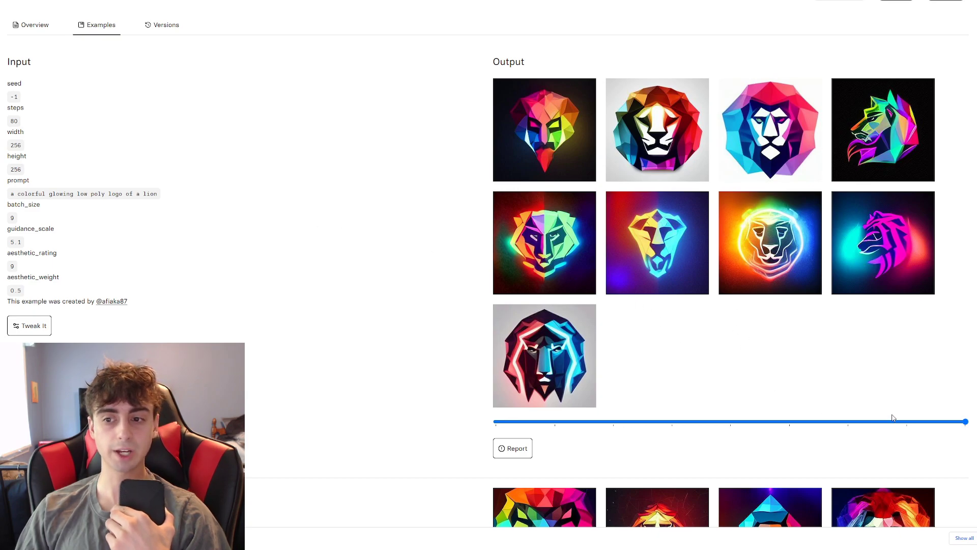
scroll(799, 375, "down", 10)
scroll(866, 411, "up", 2)
mouse_move(955, 487)
left_mouse_down()
mouse_move(788, 496)
mouse_move(517, 490)
mouse_move(966, 489)
left_mouse_up()
Rewind the Game of Thrones logos to early steps, then move on to pixray/text2image
scroll(745, 415, "down", 3)
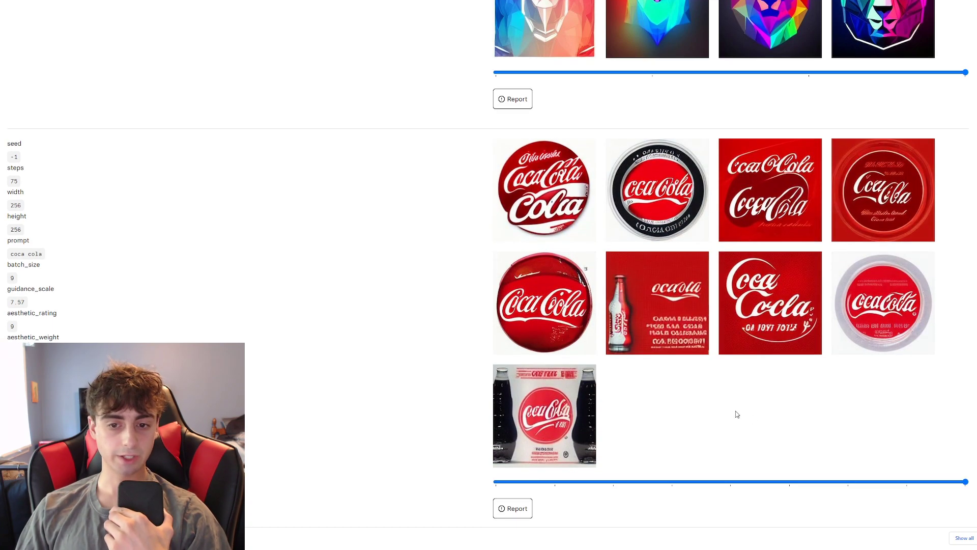
scroll(812, 326, "down", 4)
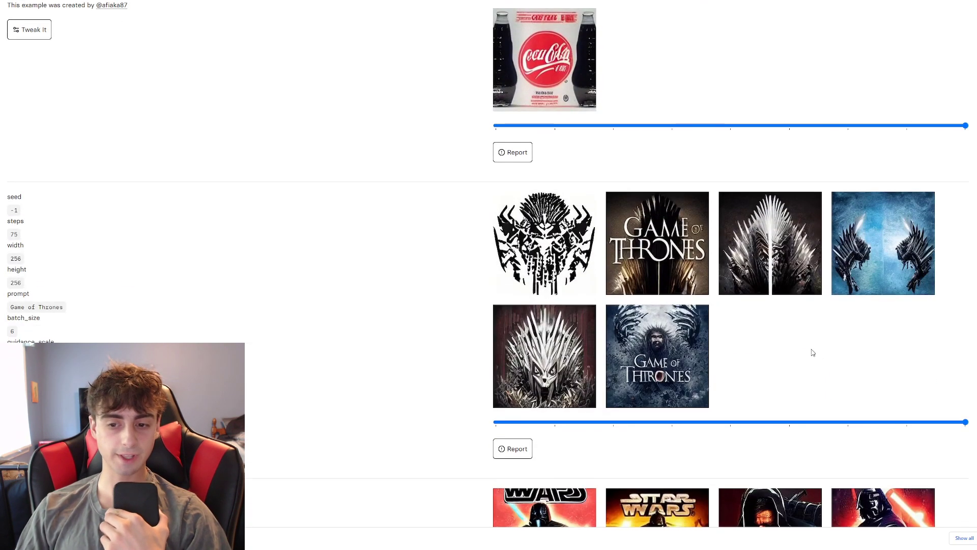
scroll(794, 325, "down", 1)
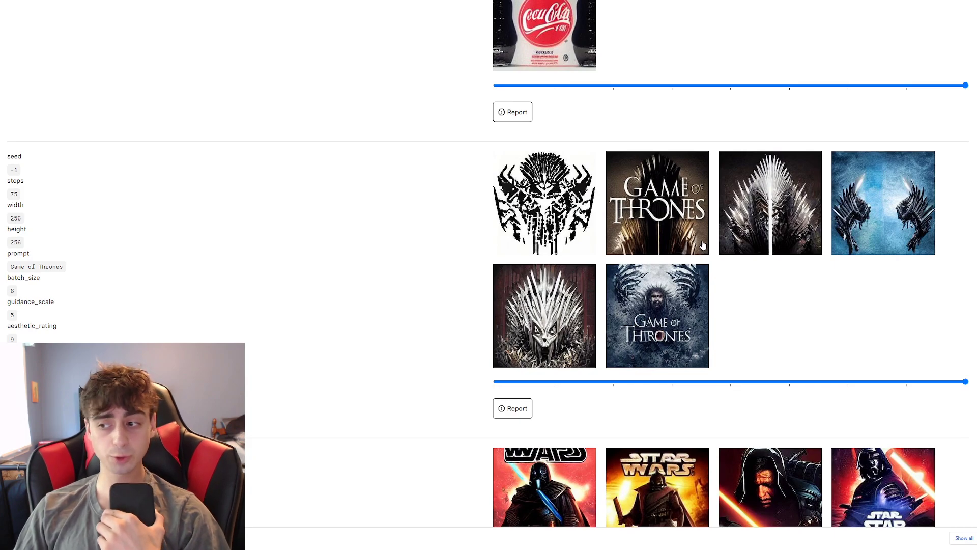
mouse_move(964, 383)
left_mouse_down()
mouse_move(501, 371)
mouse_move(557, 382)
mouse_move(952, 392)
mouse_move(580, 406)
mouse_move(966, 398)
left_mouse_up()
scroll(903, 386, "down", 5)
scroll(825, 349, "down", 15)
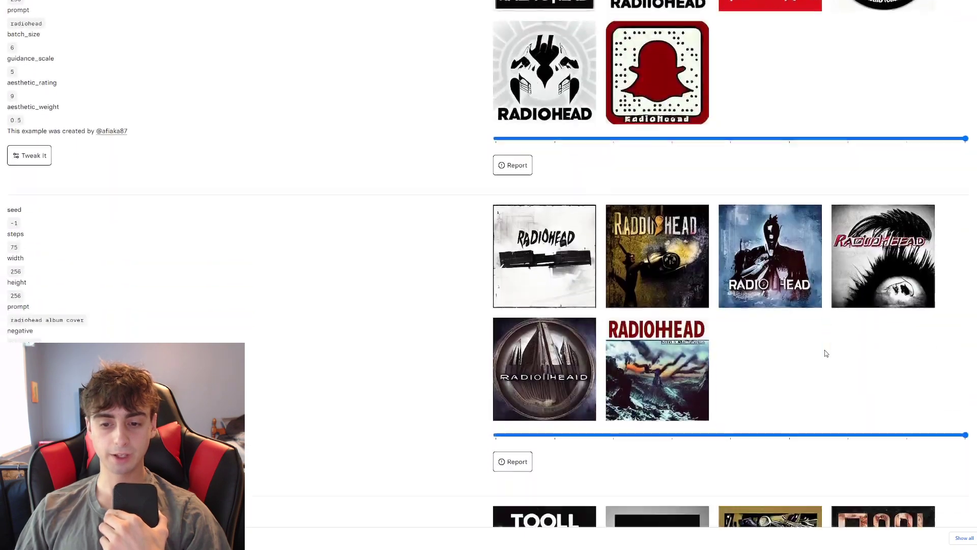
scroll(831, 362, "down", 10)
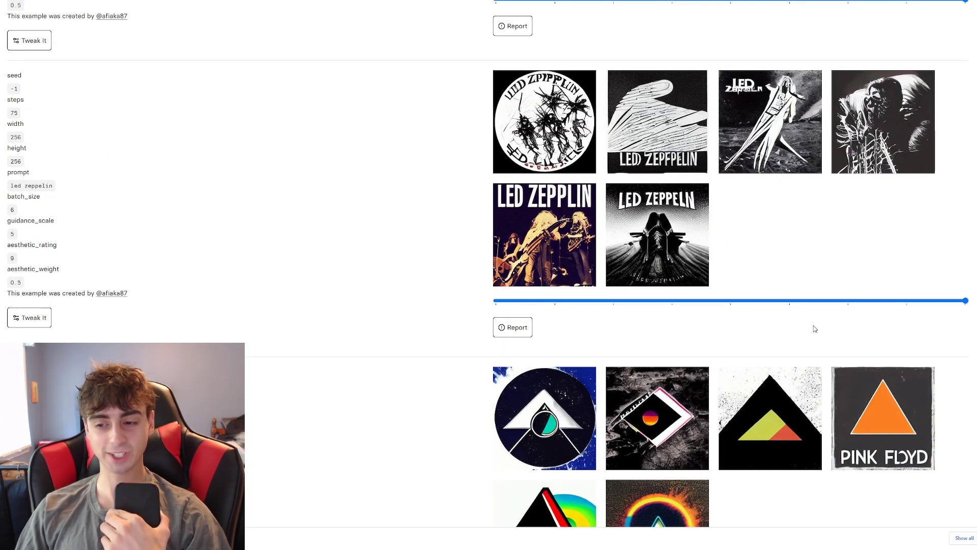
scroll(815, 330, "down", 4)
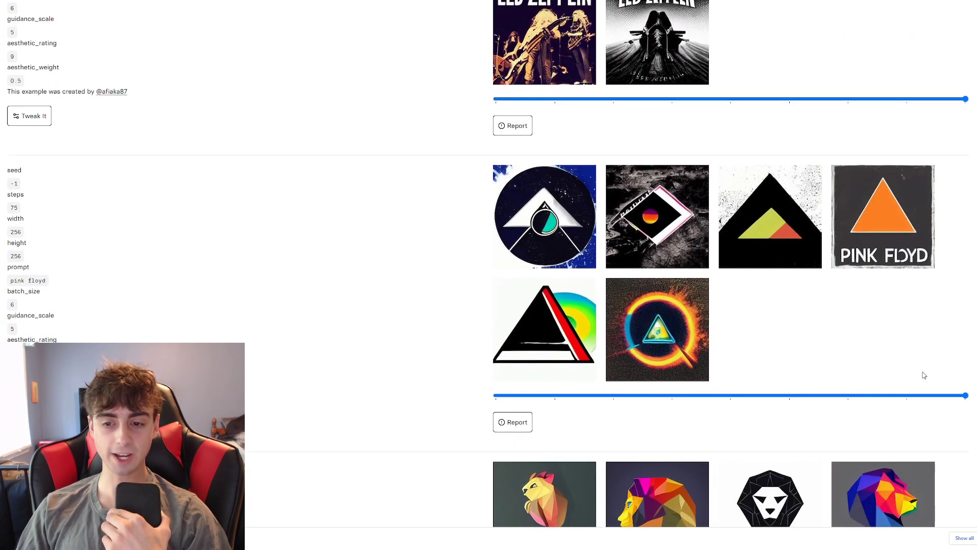
scroll(909, 404, "down", 2)
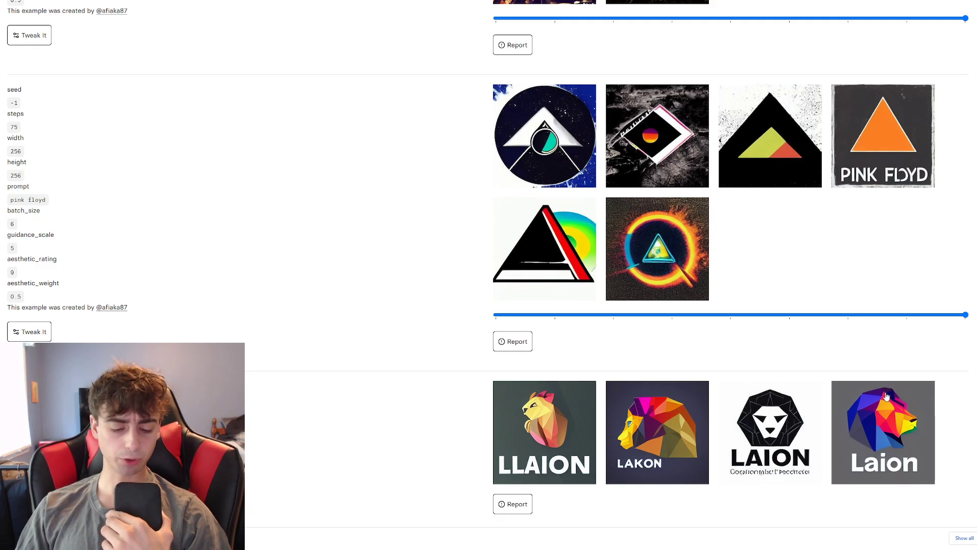
scroll(795, 219, "down", 20)
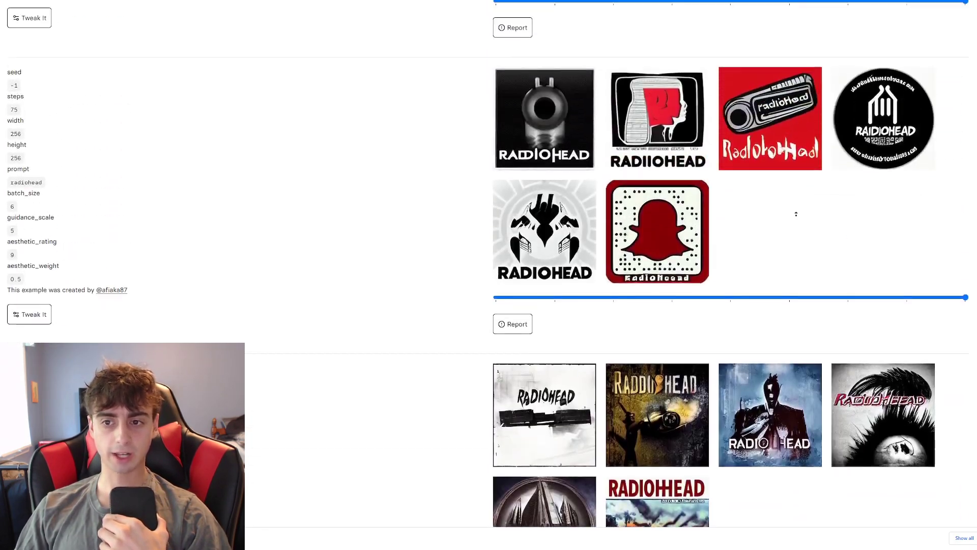
scroll(797, 213, "up", 20)
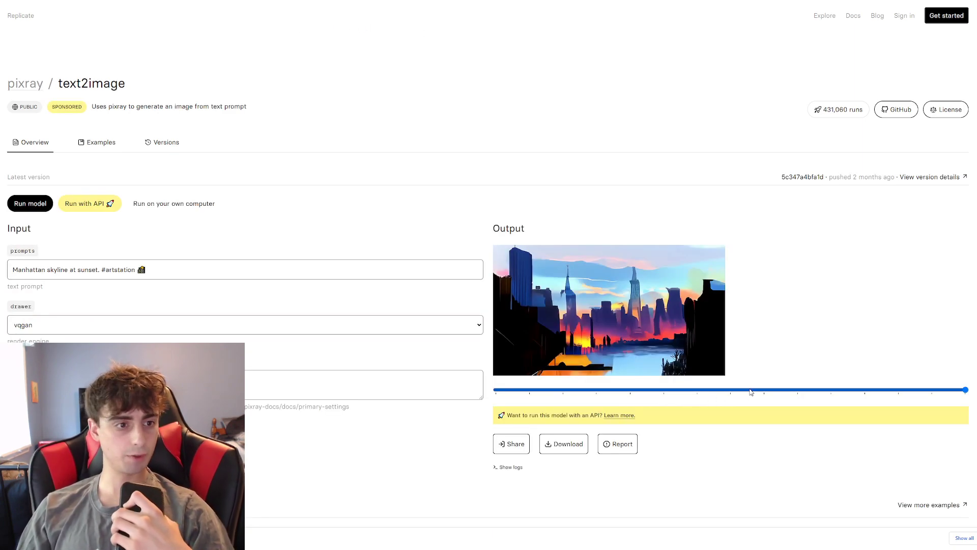
Show the heart explosion and Manhattan skyline examples at their earliest generation steps
scroll(739, 388, "down", 3)
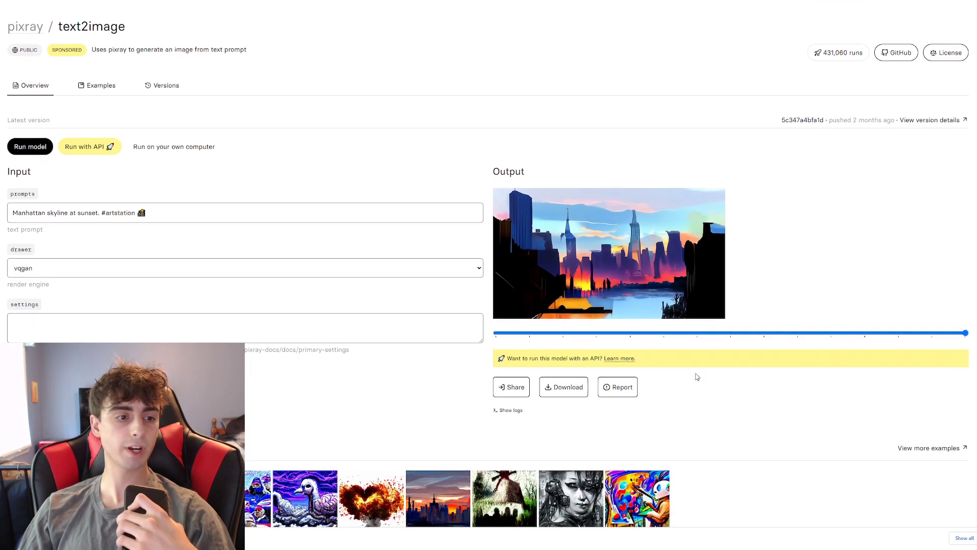
scroll(693, 366, "down", 15)
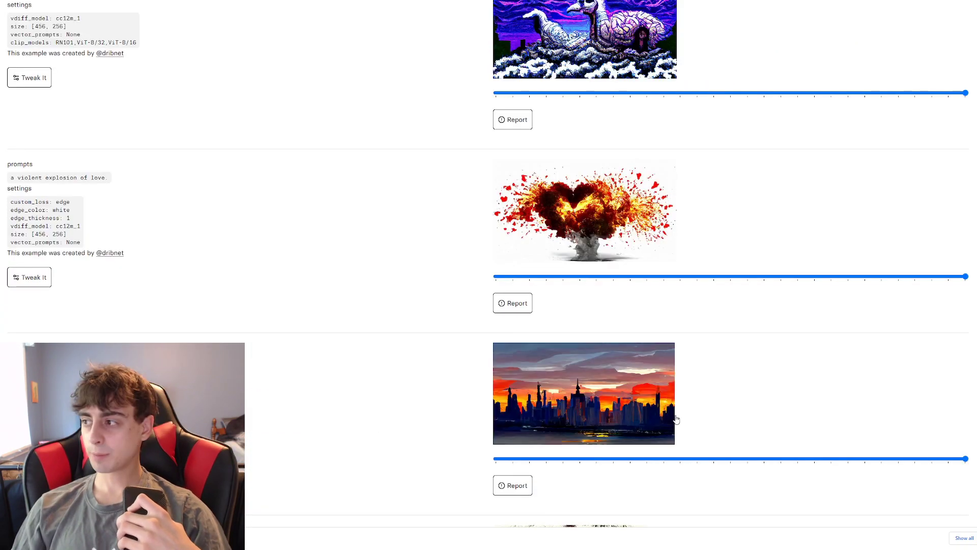
scroll(721, 418, "up", 1)
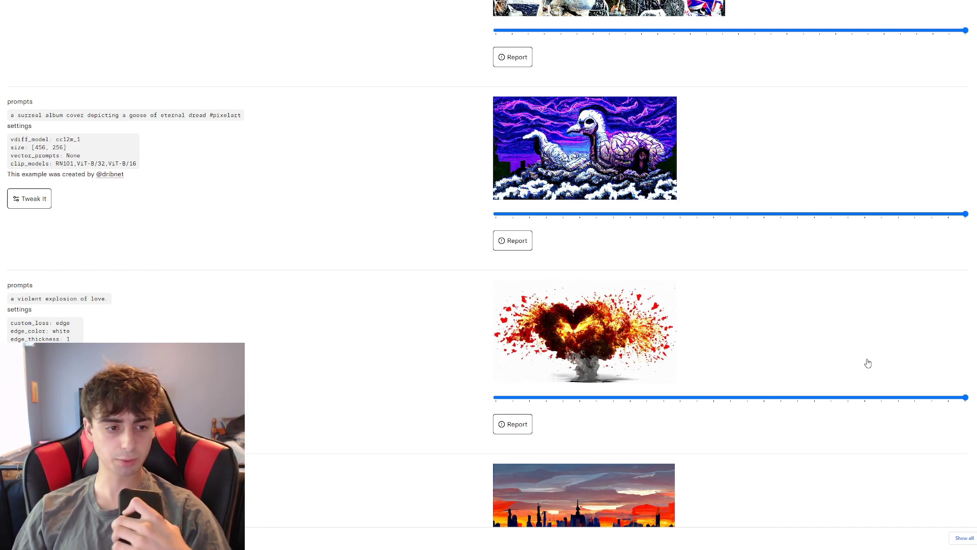
mouse_move(965, 398)
left_mouse_down()
mouse_move(874, 403)
mouse_move(486, 382)
mouse_move(499, 403)
mouse_move(908, 397)
mouse_move(955, 386)
left_mouse_up()
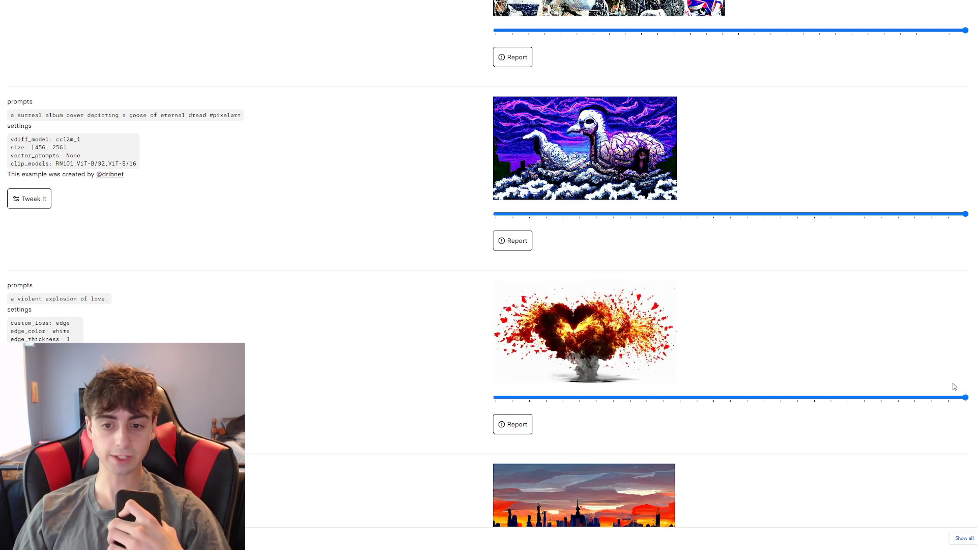
scroll(648, 334, "down", 2)
scroll(792, 352, "down", 3)
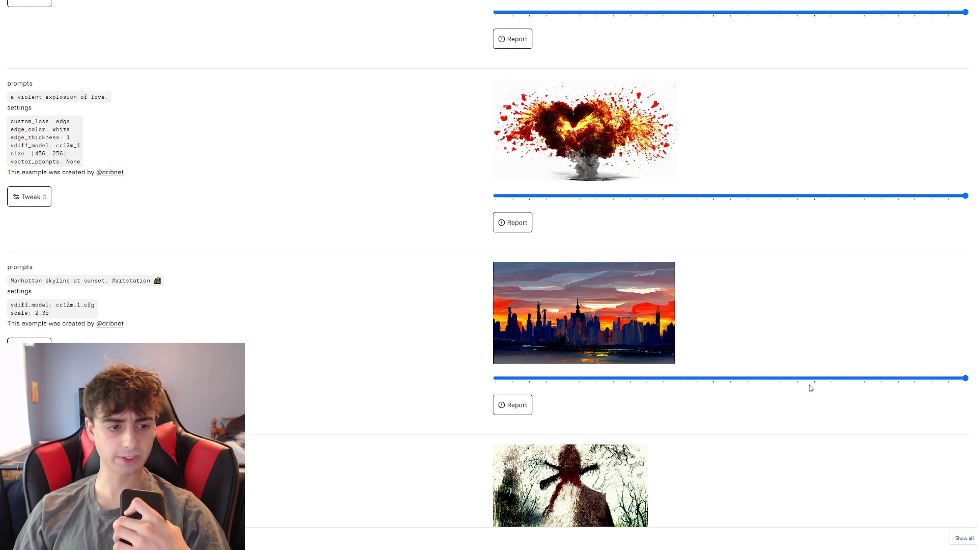
left_click_drag(932, 383, 974, 370)
Rewind the goose example and scrub one more, then return to the Overview form
scroll(827, 407, "down", 5)
scroll(829, 397, "up", 14)
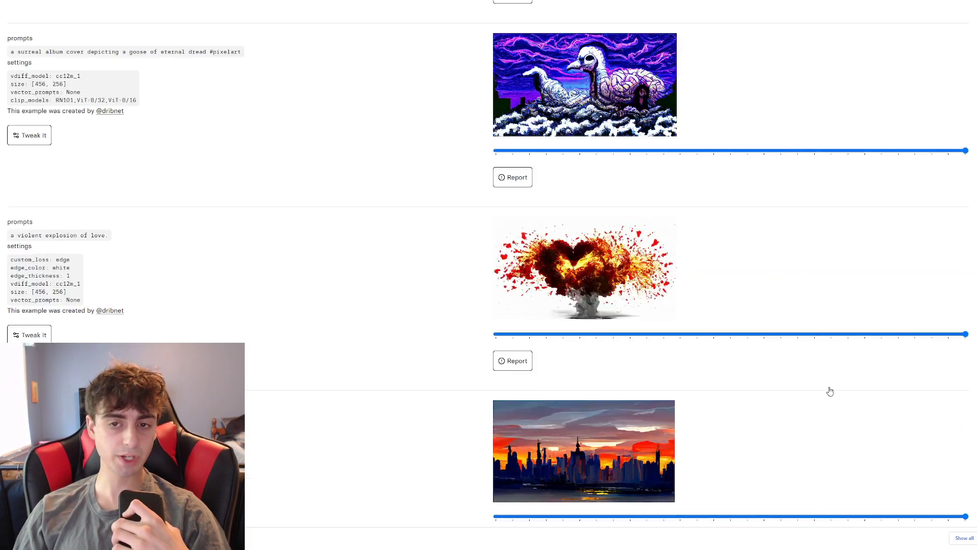
scroll(851, 390, "down", 1)
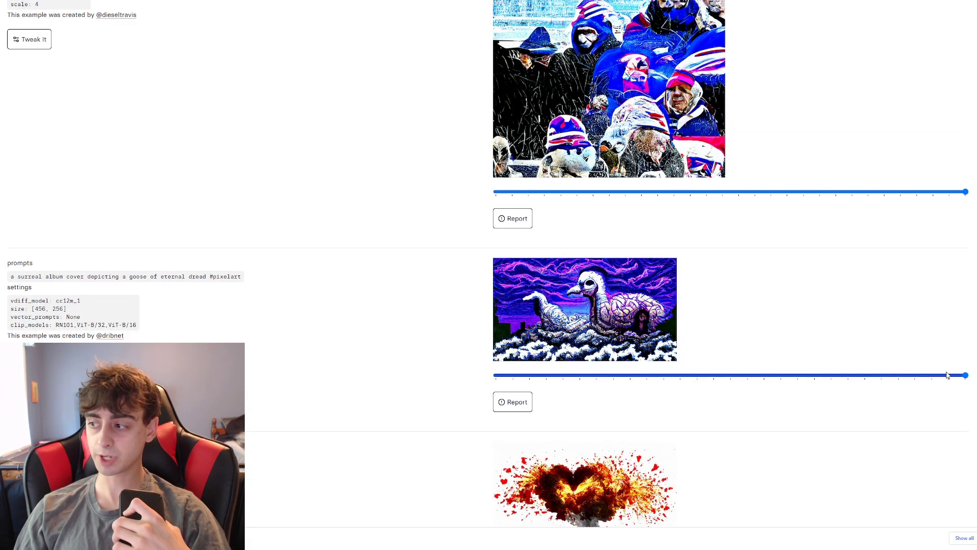
mouse_move(958, 375)
left_mouse_down()
mouse_move(430, 366)
mouse_move(832, 385)
mouse_move(952, 367)
left_mouse_up()
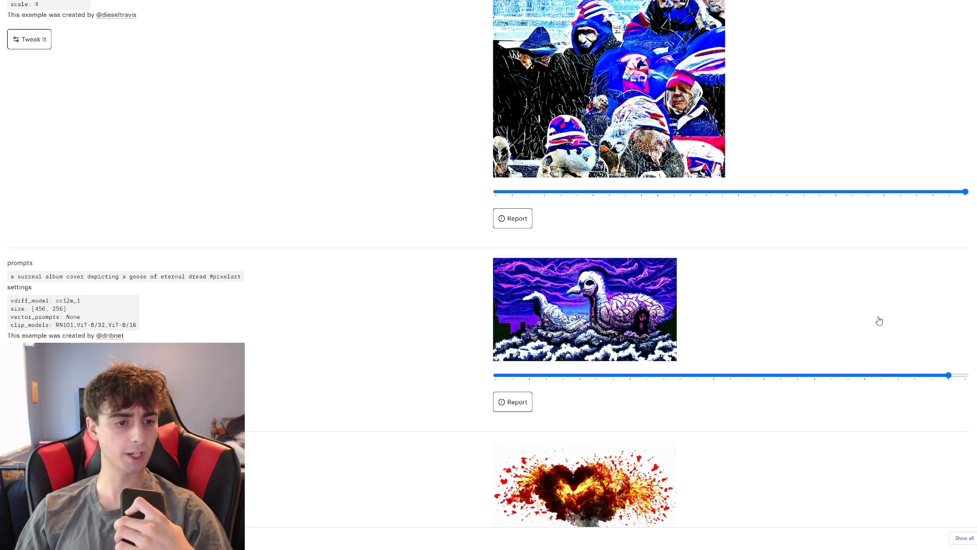
scroll(825, 349, "up", 15)
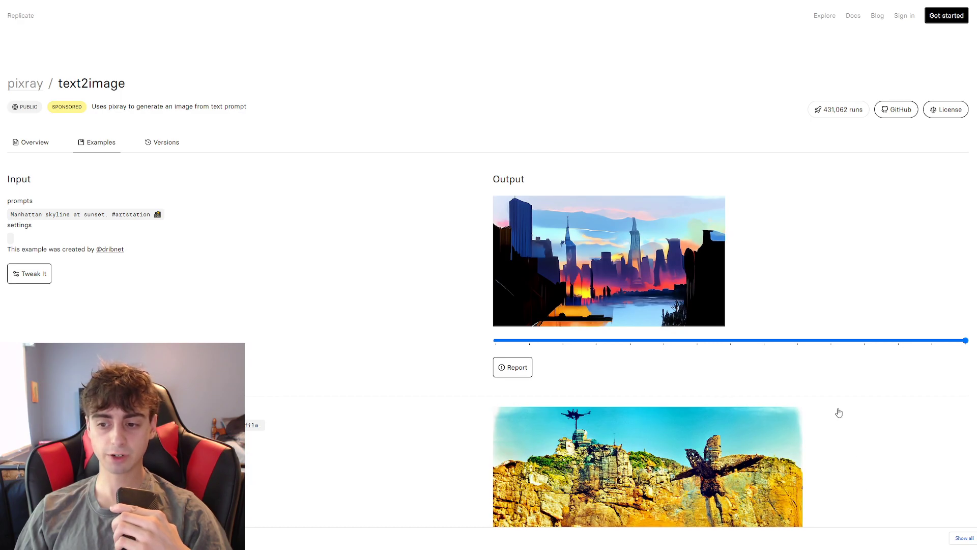
scroll(839, 413, "down", 20)
scroll(843, 403, "down", 20)
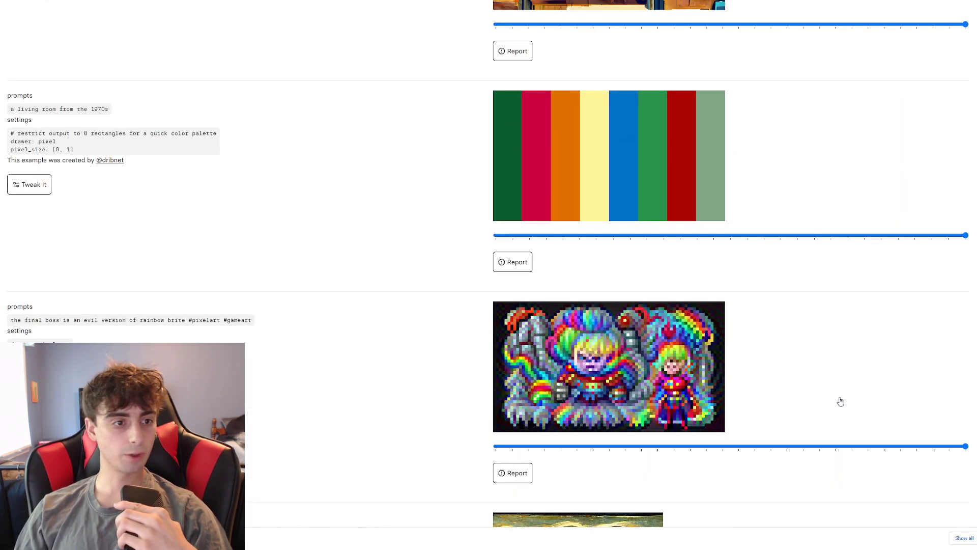
scroll(841, 402, "down", 2)
left_click_drag(886, 367, 533, 361)
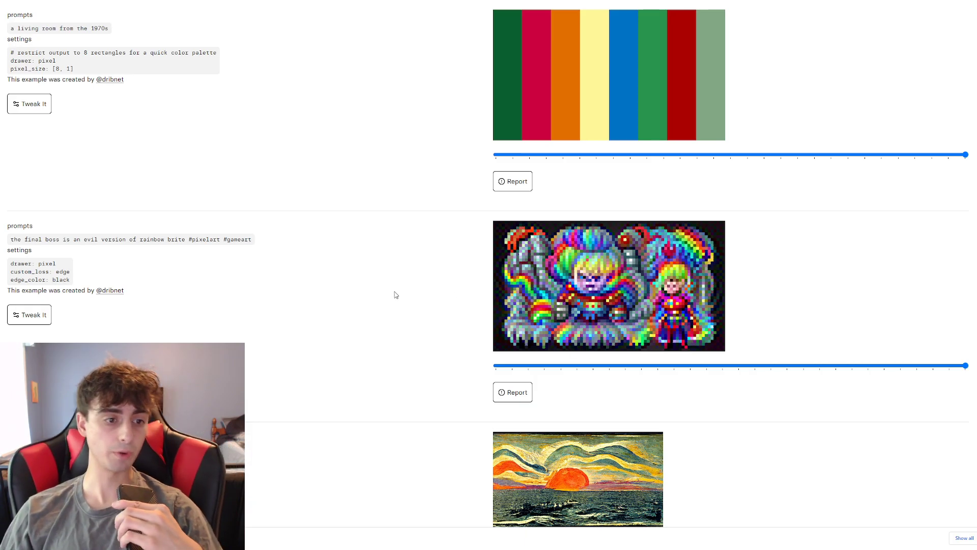
scroll(367, 147, "up", 20)
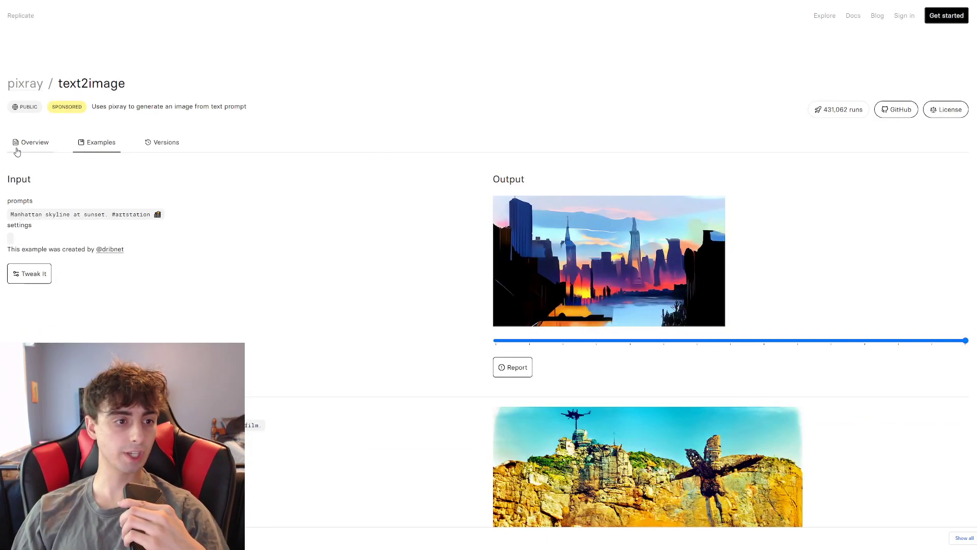
left_click(29, 143)
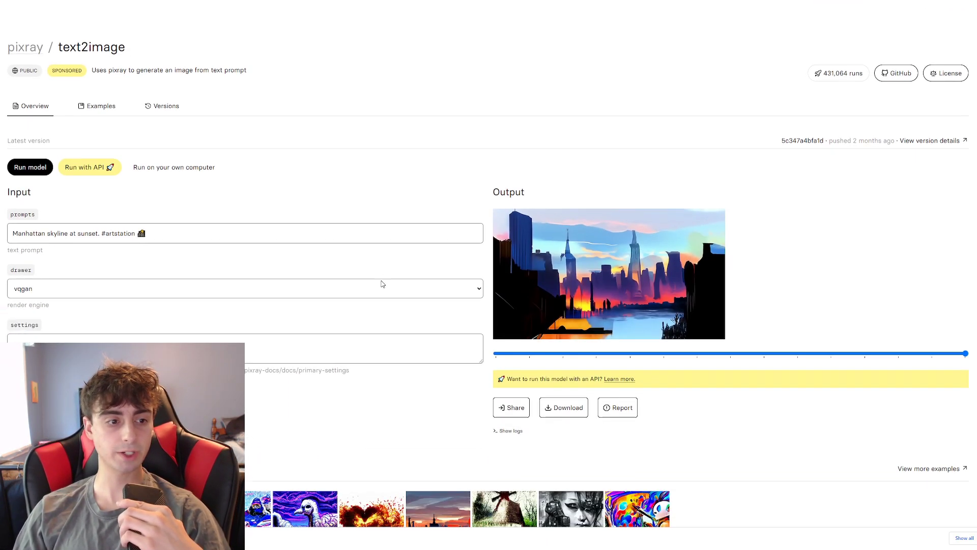
Look through the drawer dropdown's render engines and close it with vqgan still selected
scroll(285, 264, "down", 2)
left_click(62, 170)
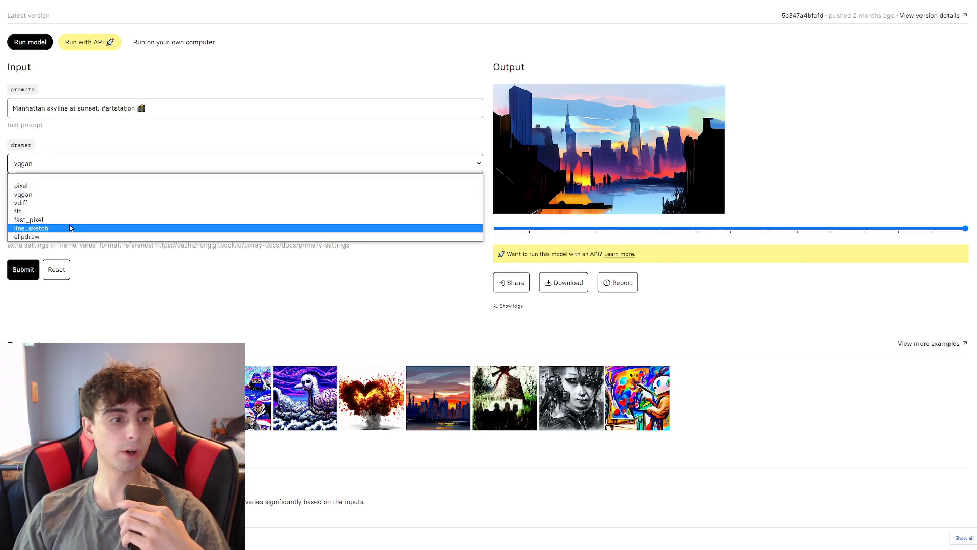
left_click(184, 162)
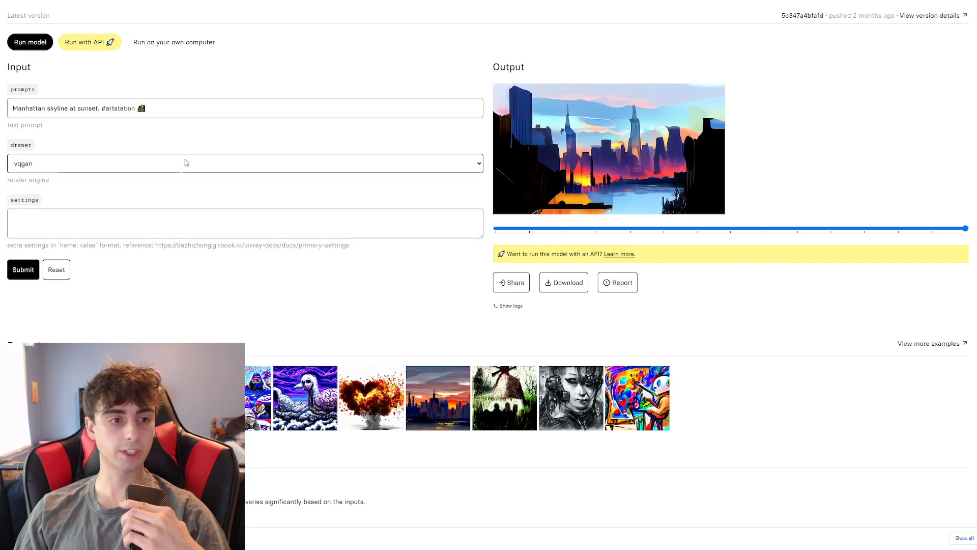
scroll(422, 216, "up", 2)
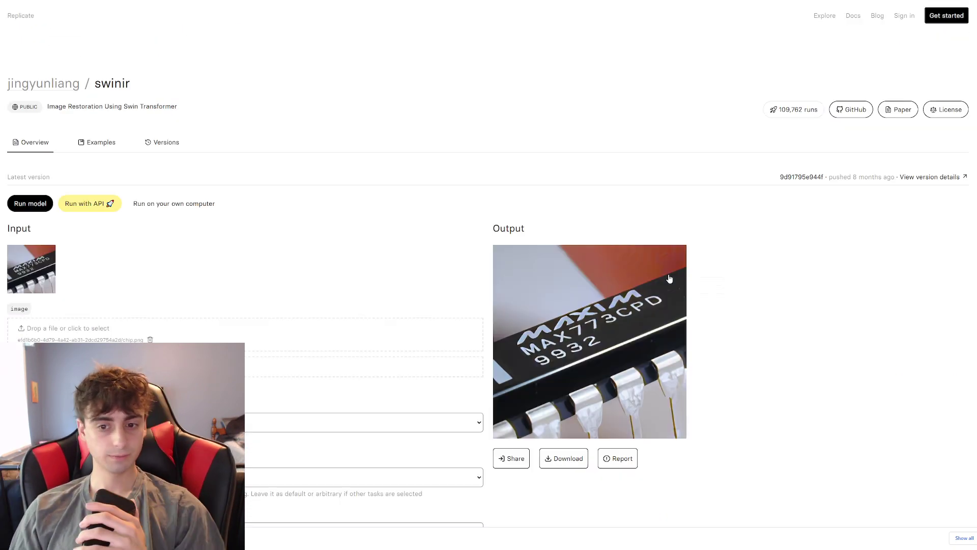
Scroll the swinir page and open the chip input image on its own
scroll(706, 280, "down", 2)
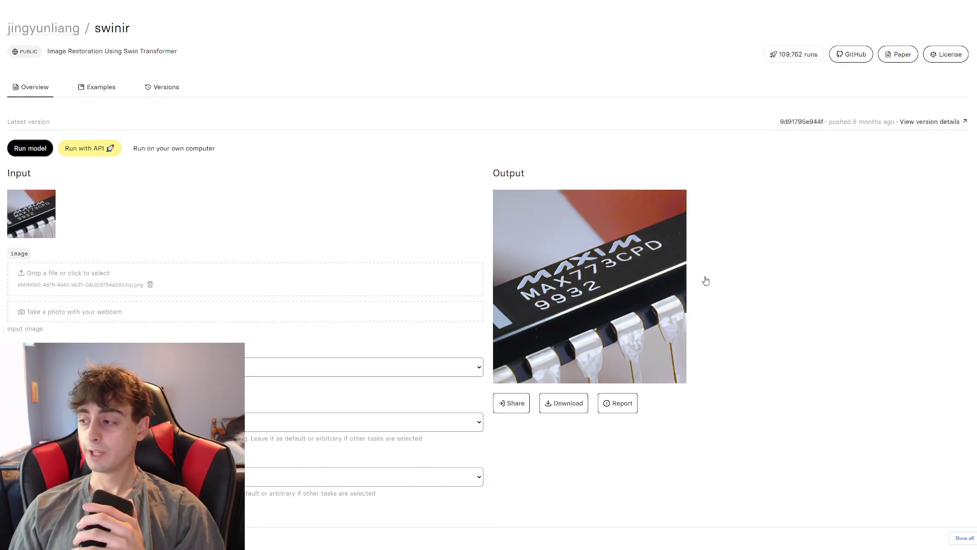
scroll(701, 277, "down", 1)
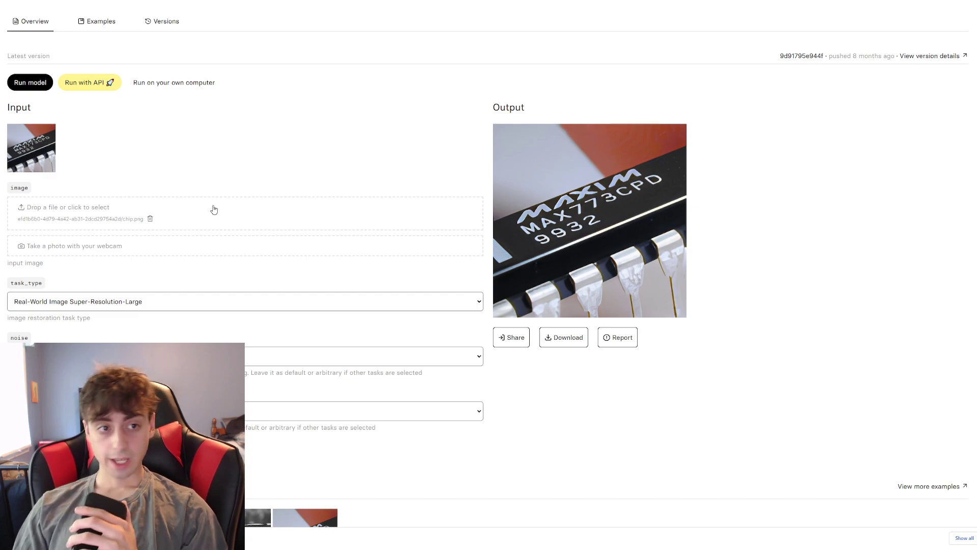
scroll(170, 193, "up", 2)
scroll(198, 204, "up", 1)
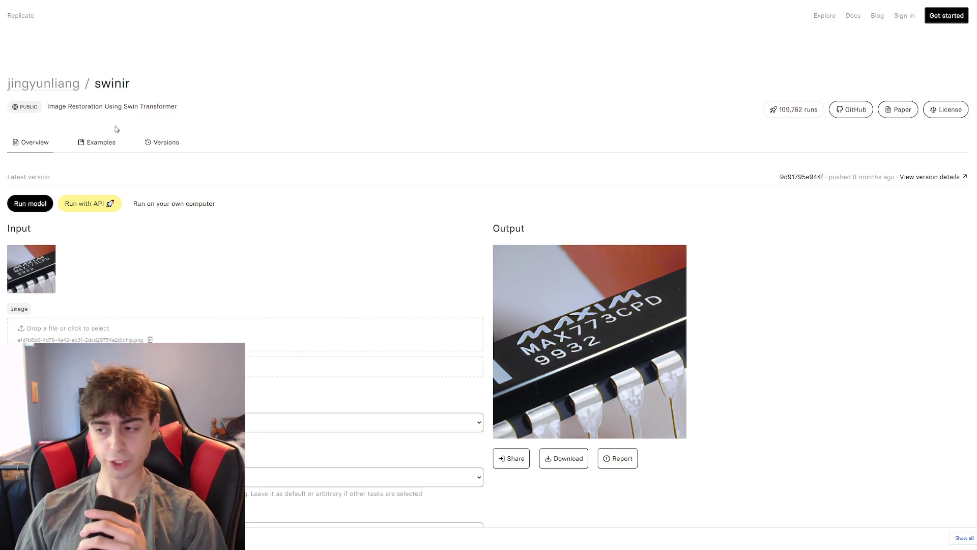
left_click(37, 271)
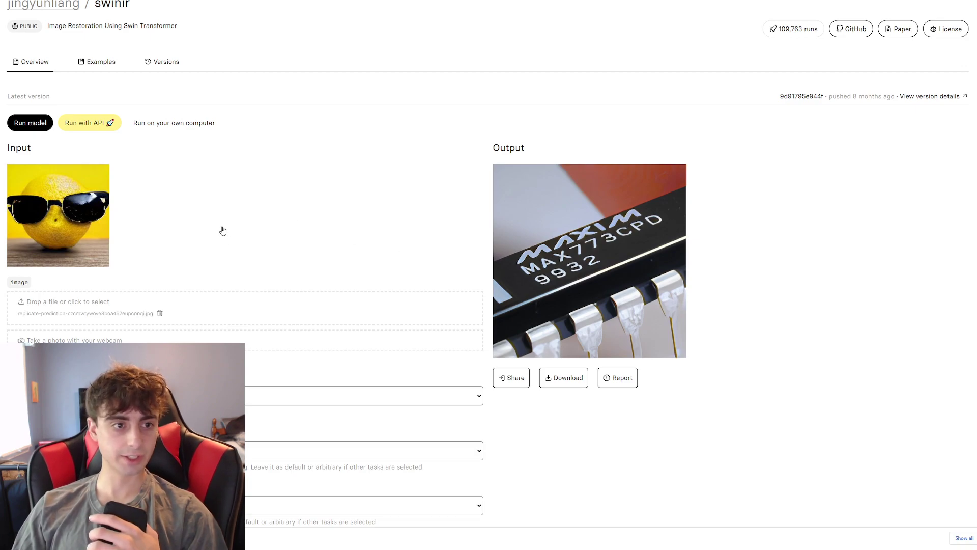
Run SwinIR on the lemon image and look over its super-resolved output
scroll(223, 230, "up", 2)
scroll(228, 263, "down", 1)
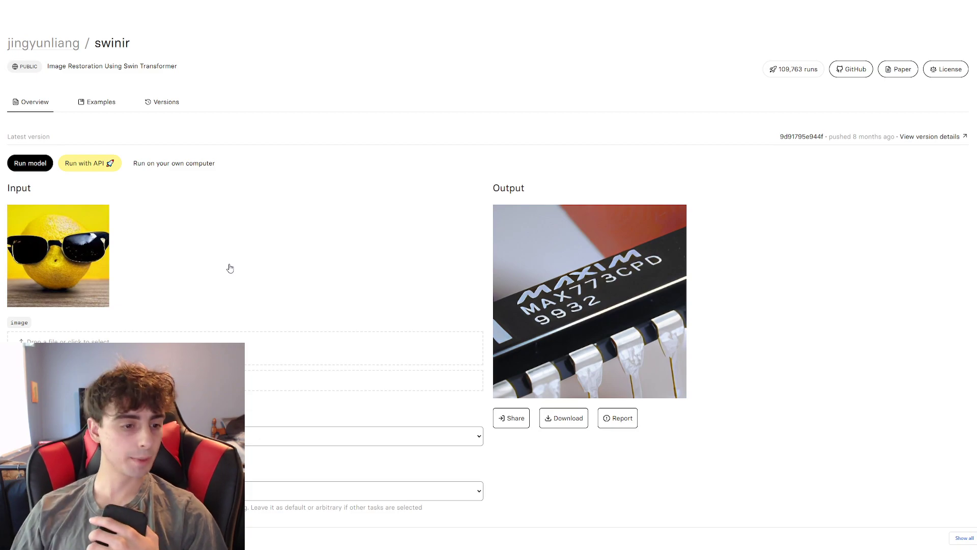
scroll(230, 268, "down", 3)
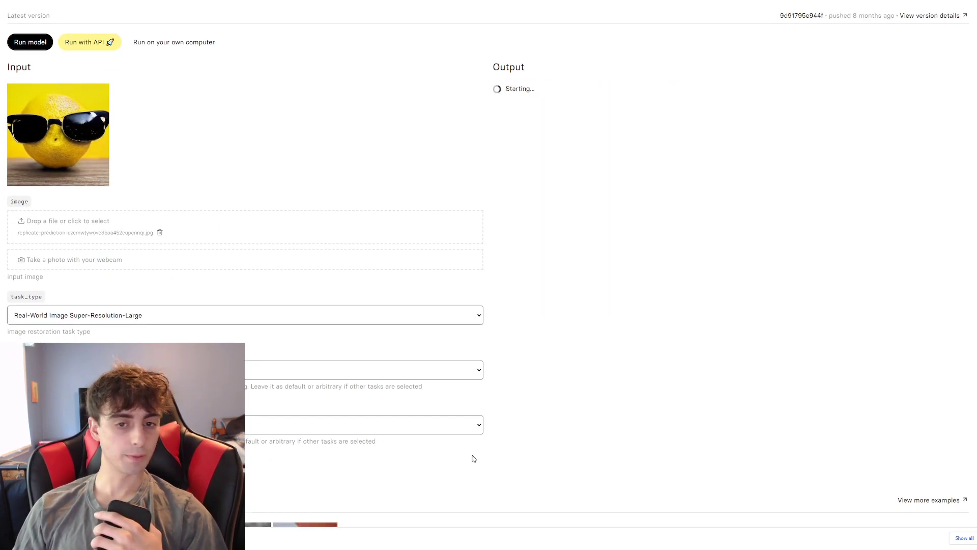
scroll(473, 456, "up", 2)
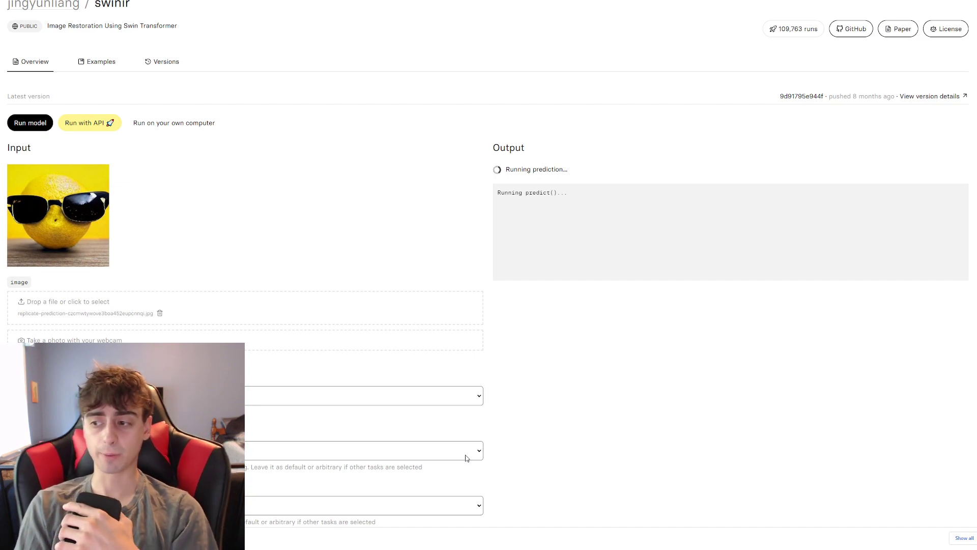
scroll(515, 458, "down", 3)
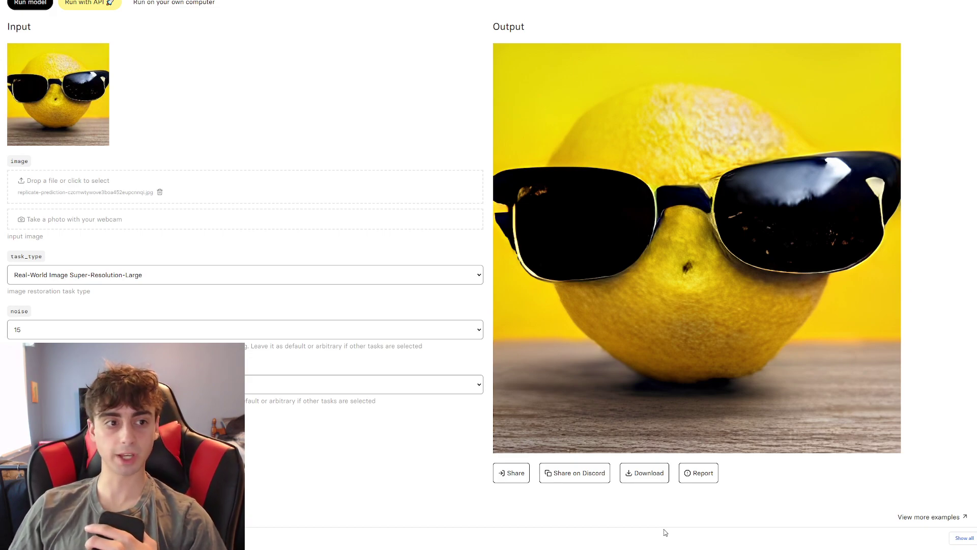
scroll(713, 443, "up", 3)
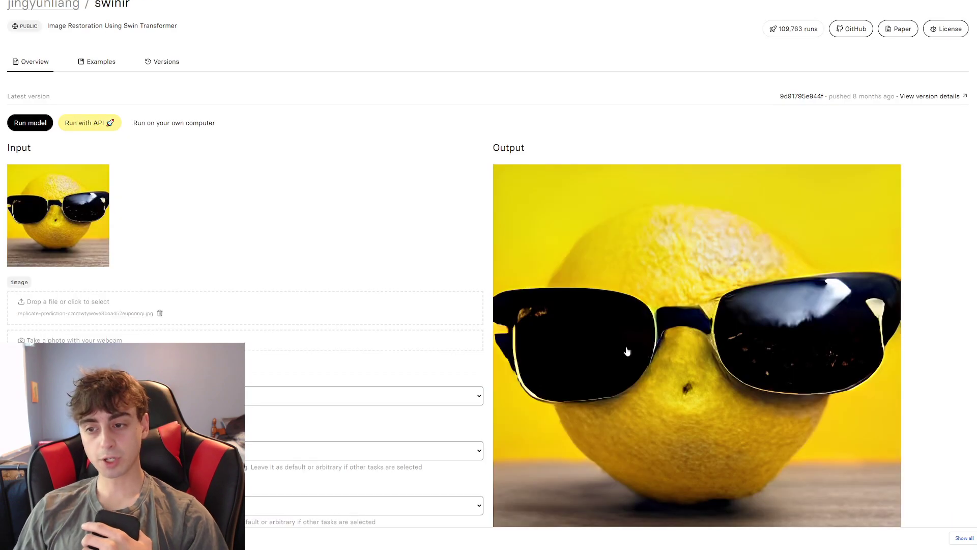
scroll(759, 362, "down", 2)
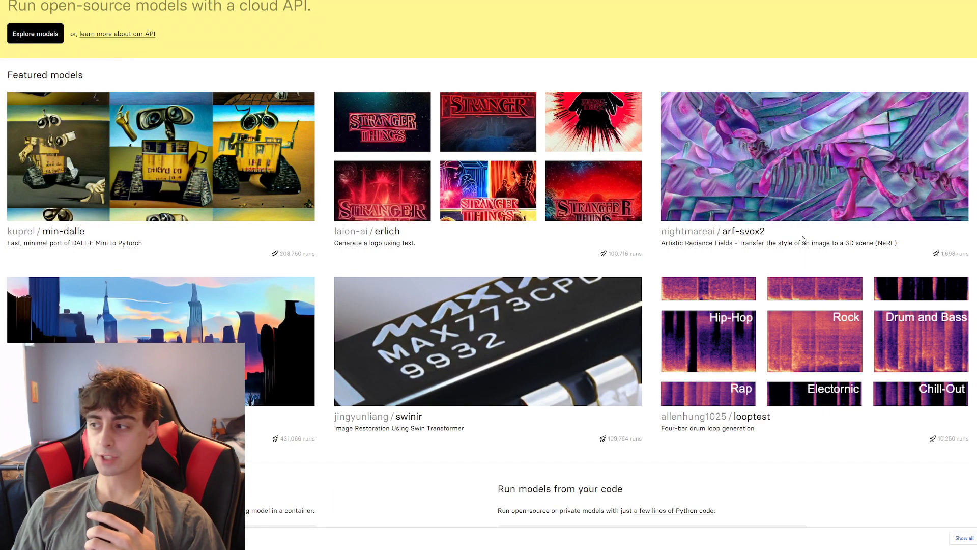
Open the arf-svox2 model and watch its stylized room output video full screen
left_click(804, 239)
scroll(580, 326, "down", 2)
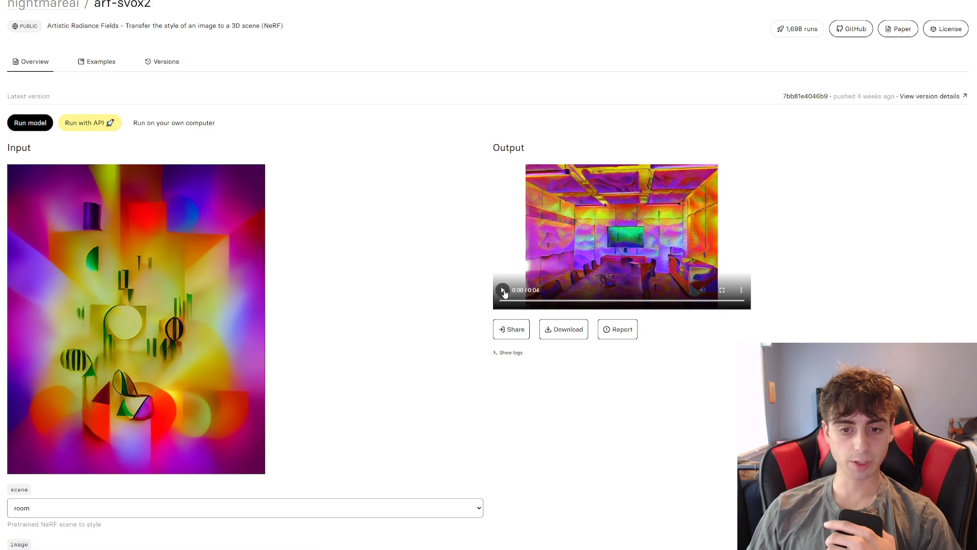
left_click(551, 251)
left_click(697, 290)
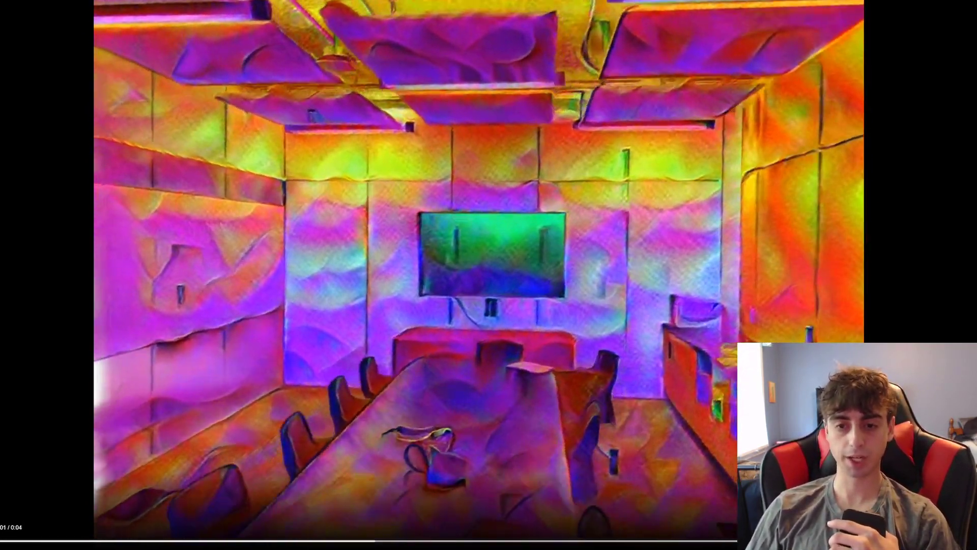
key("Escape")
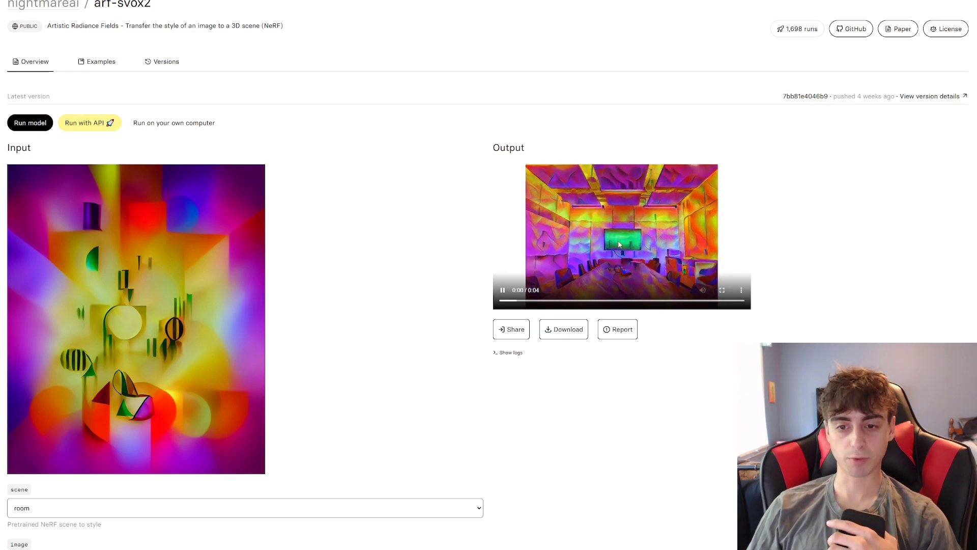
Check the pretrained NeRF scene list and keep 'room' as the scene
scroll(336, 290, "down", 5)
left_click(90, 232)
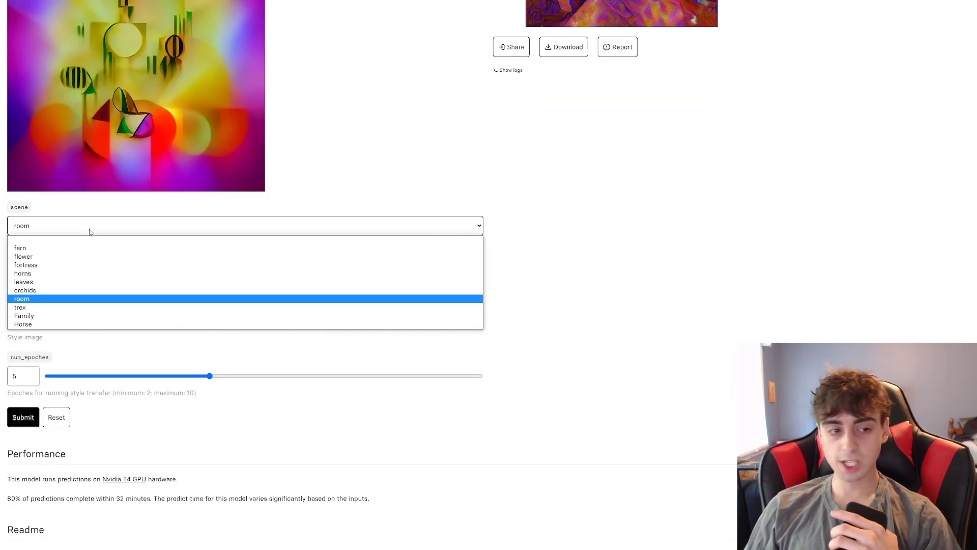
left_click(429, 334)
scroll(468, 349, "up", 5)
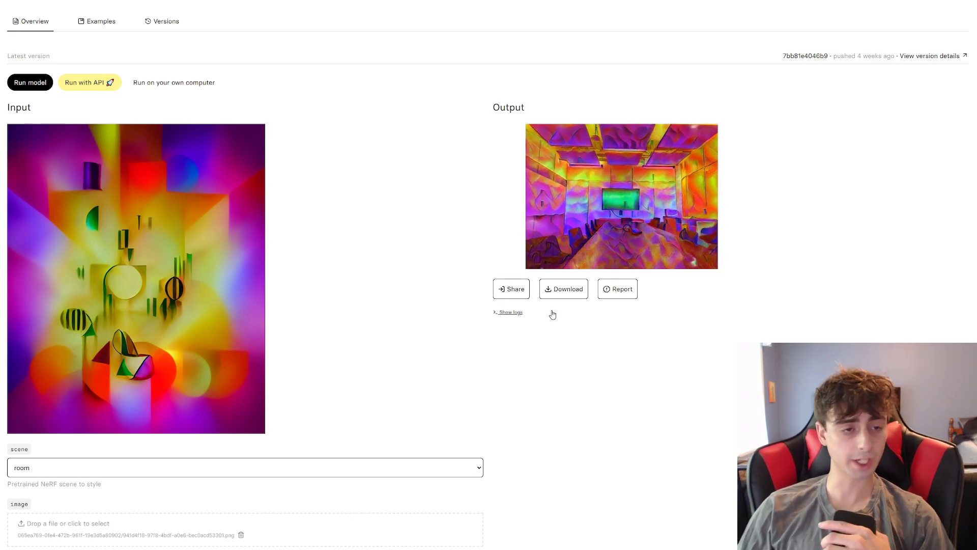
scroll(553, 313, "up", 2)
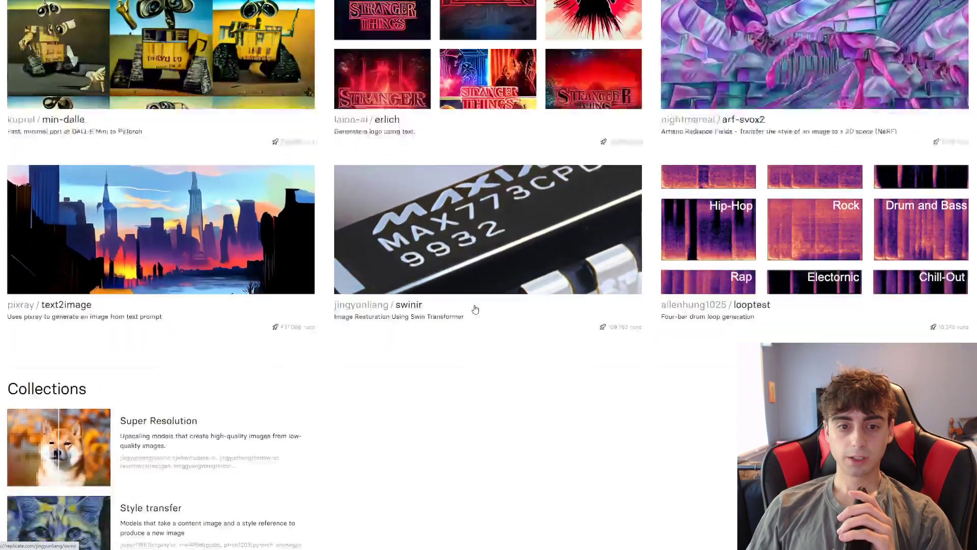
Browse the Explore collections and open the Super Resolution collection
scroll(476, 308, "down", 10)
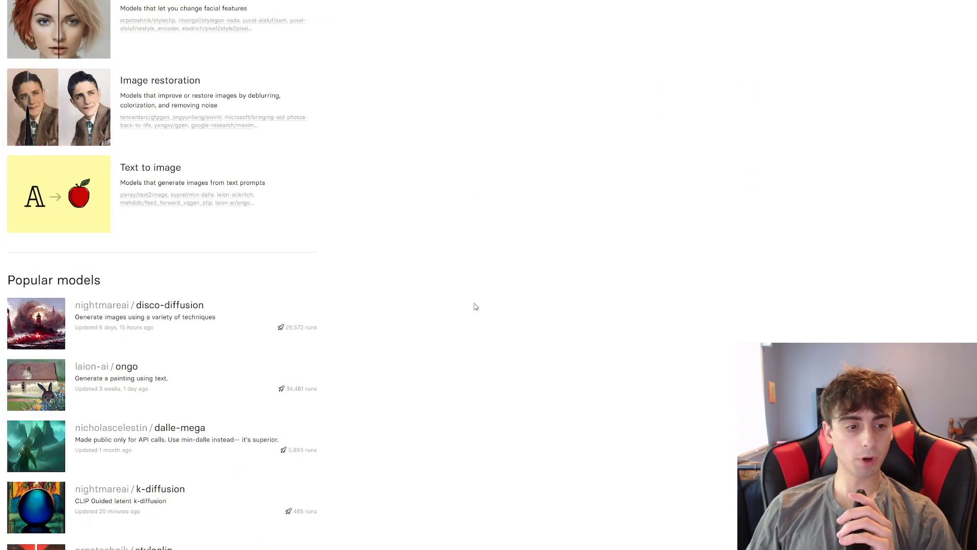
scroll(475, 306, "down", 15)
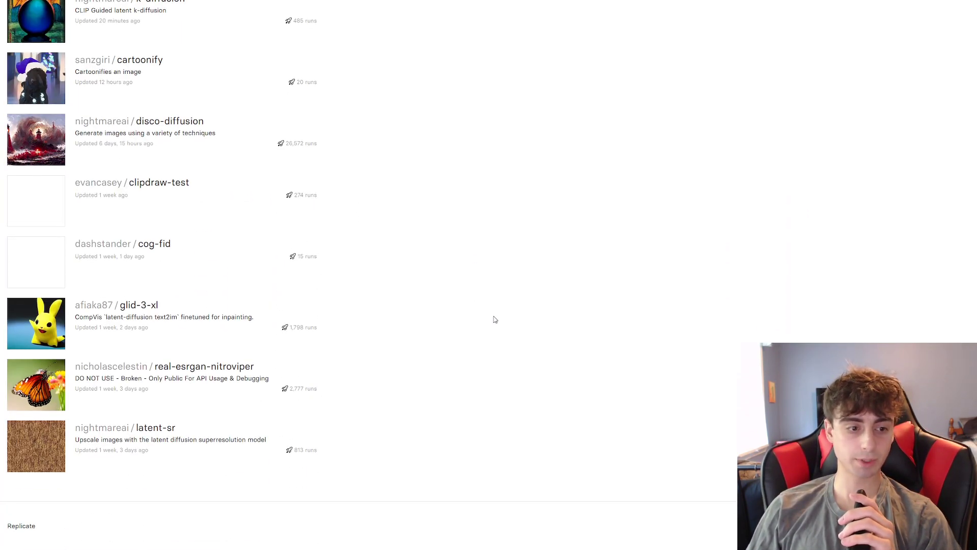
scroll(495, 320, "up", 15)
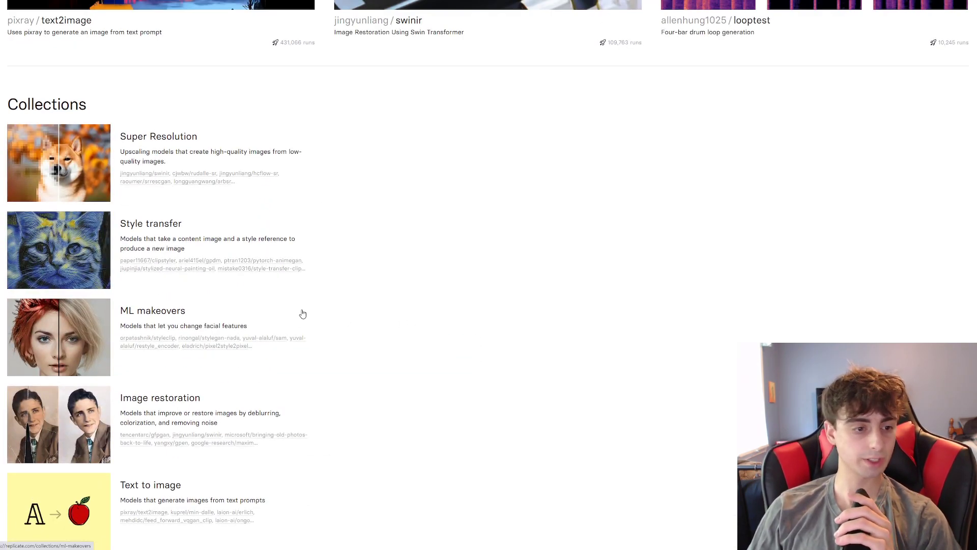
scroll(304, 314, "down", 2)
left_click_drag(125, 245, 295, 246)
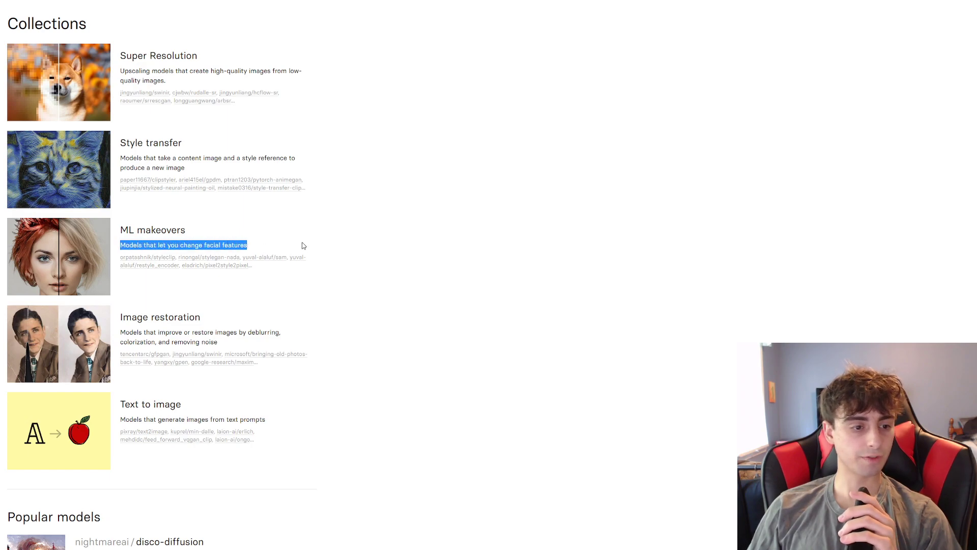
scroll(135, 326, "down", 3)
scroll(135, 326, "up", 6)
left_click(148, 179)
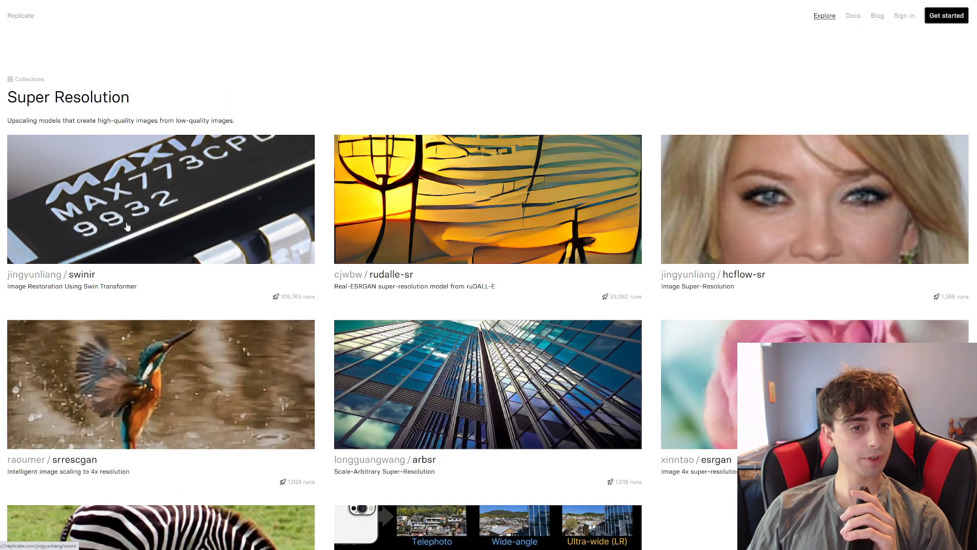
View rudalle-sr's 8× upscaled lemon-in-sunglasses output
left_click(430, 274)
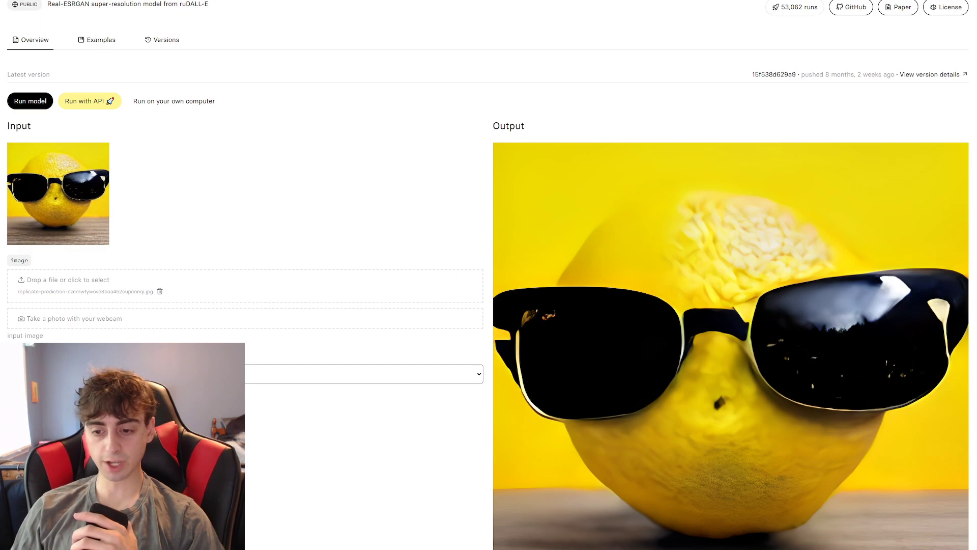
scroll(934, 343, "down", 3)
scroll(934, 341, "up", 1)
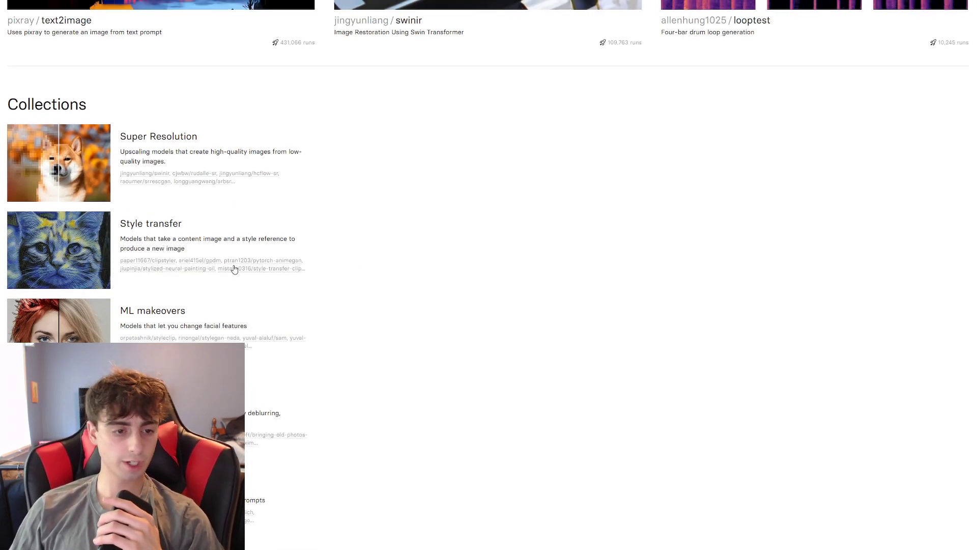
Scroll down through the Popular and Latest models lists
scroll(234, 269, "down", 10)
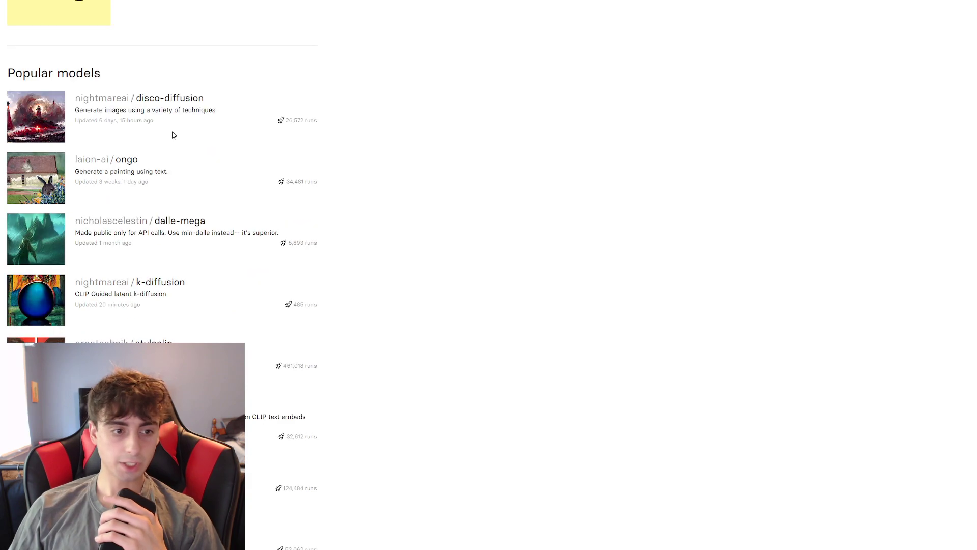
scroll(170, 172, "down", 10)
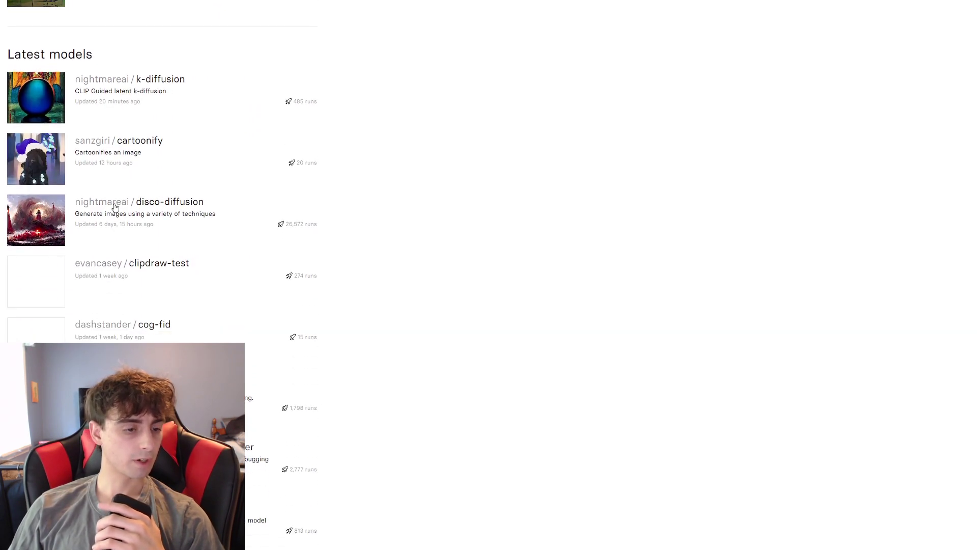
scroll(229, 236, "down", 3)
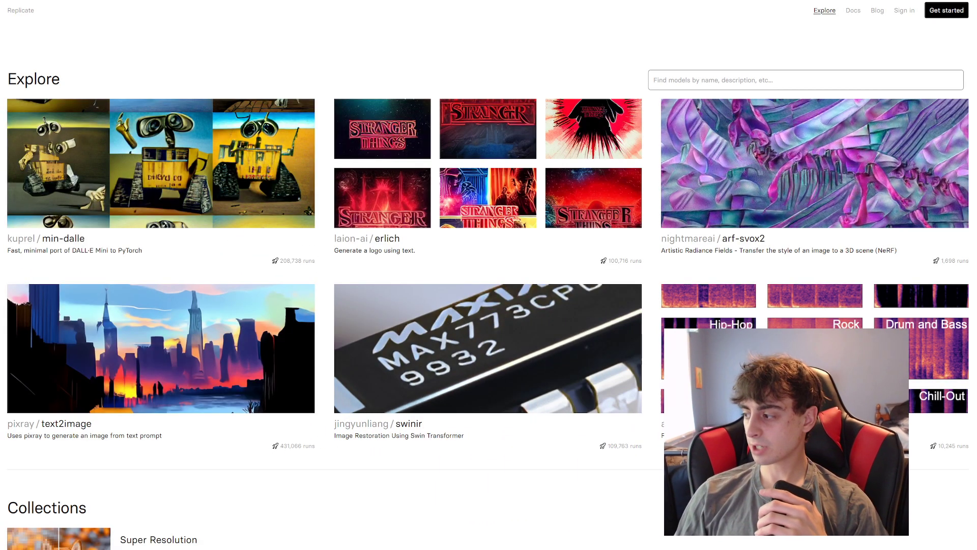